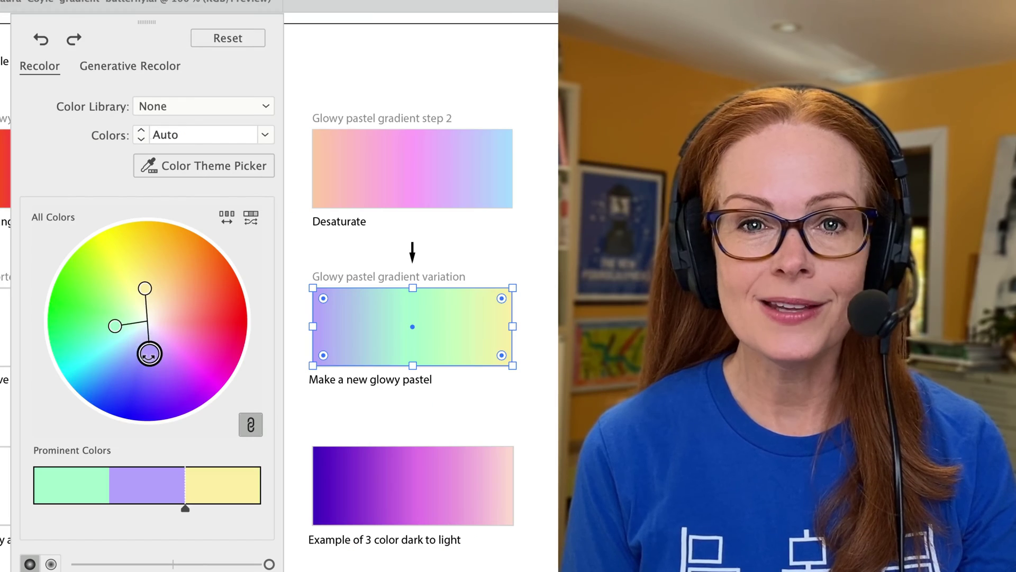
drag(147, 354, 127, 290)
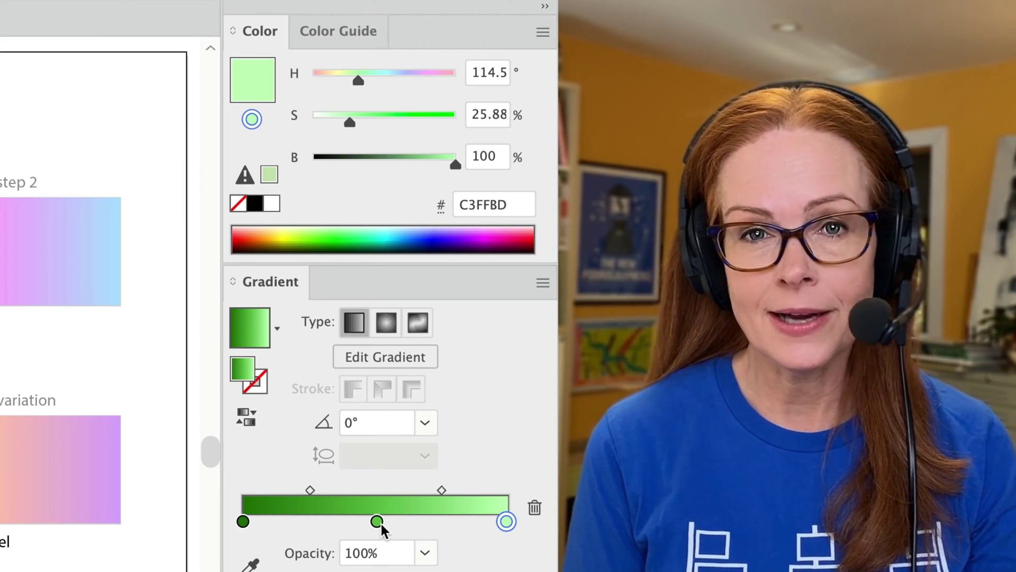
click(377, 522)
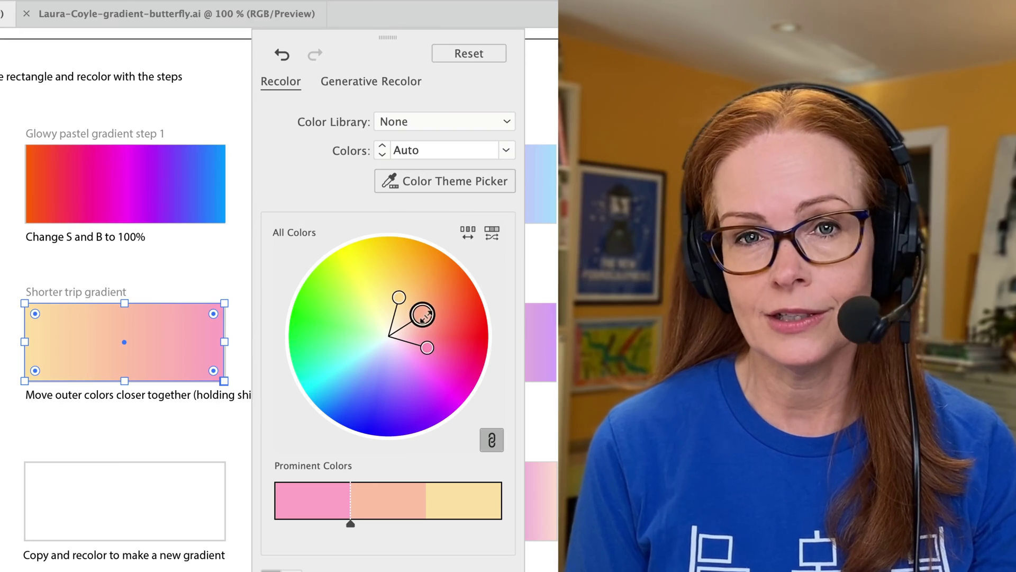
drag(423, 312, 446, 303)
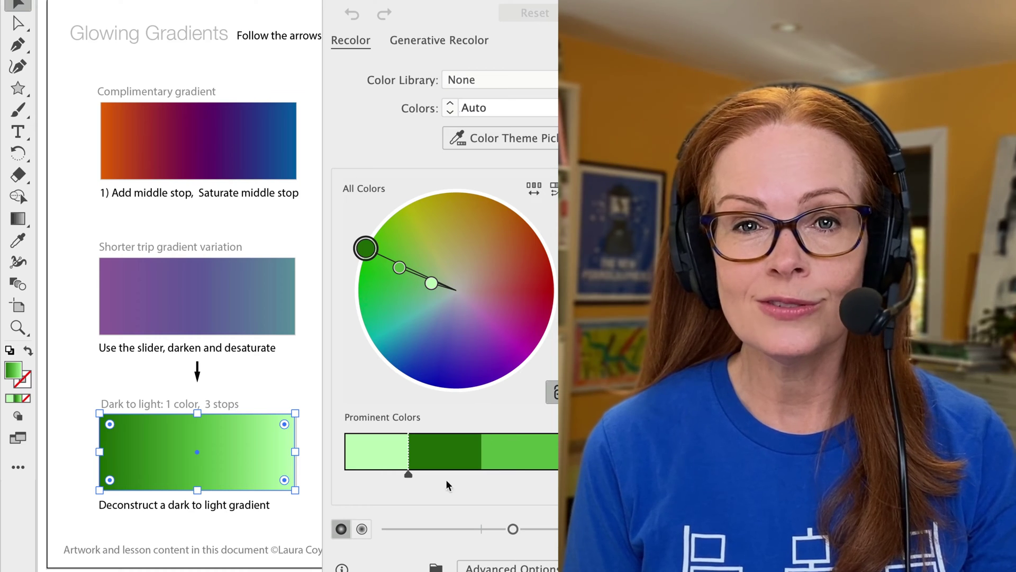
click(362, 529)
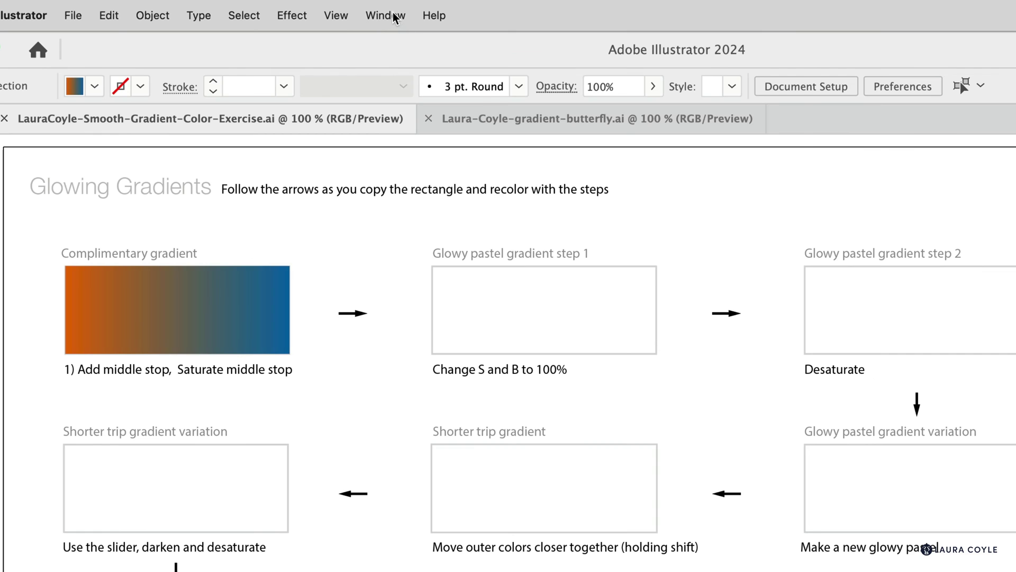
Check that the Control bar is enabled and that the color sliders are set to HSB mode.
click(314, 11)
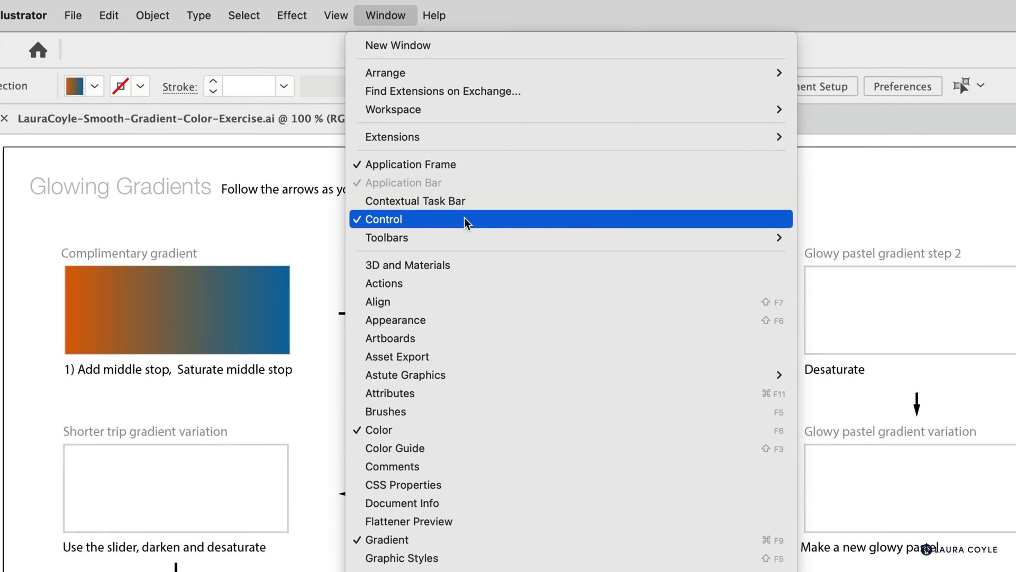
click(862, 207)
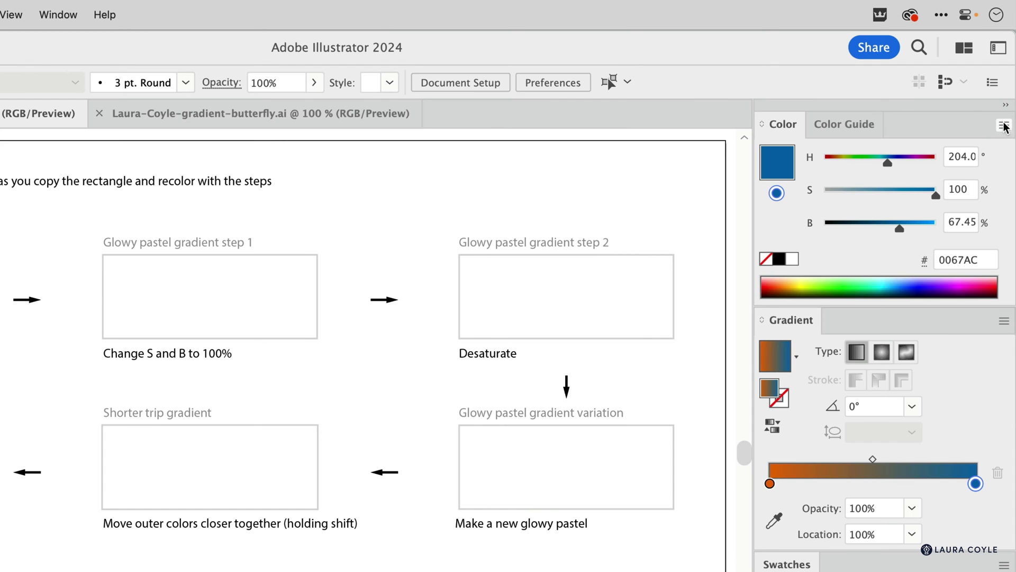
click(996, 90)
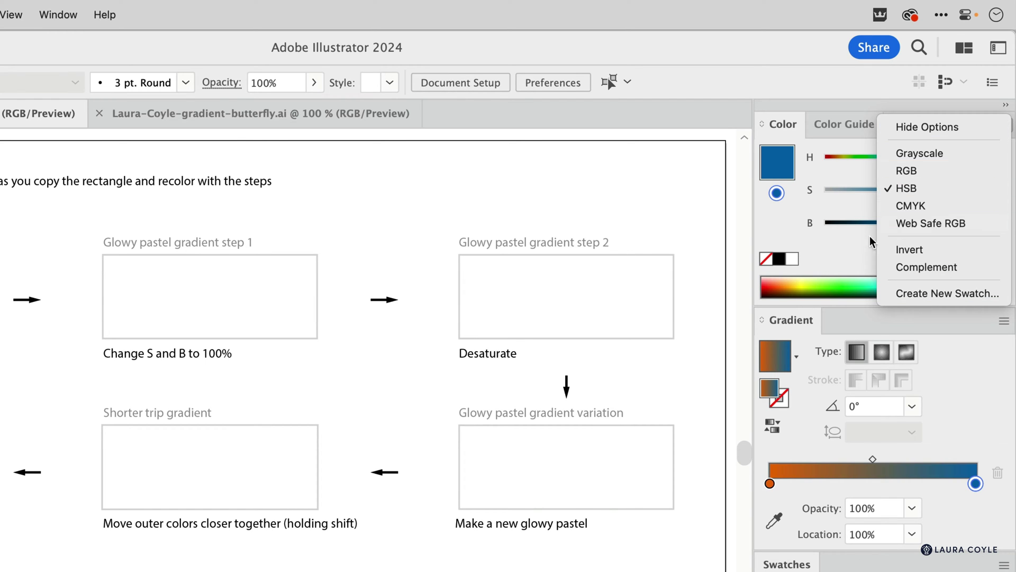
click(837, 256)
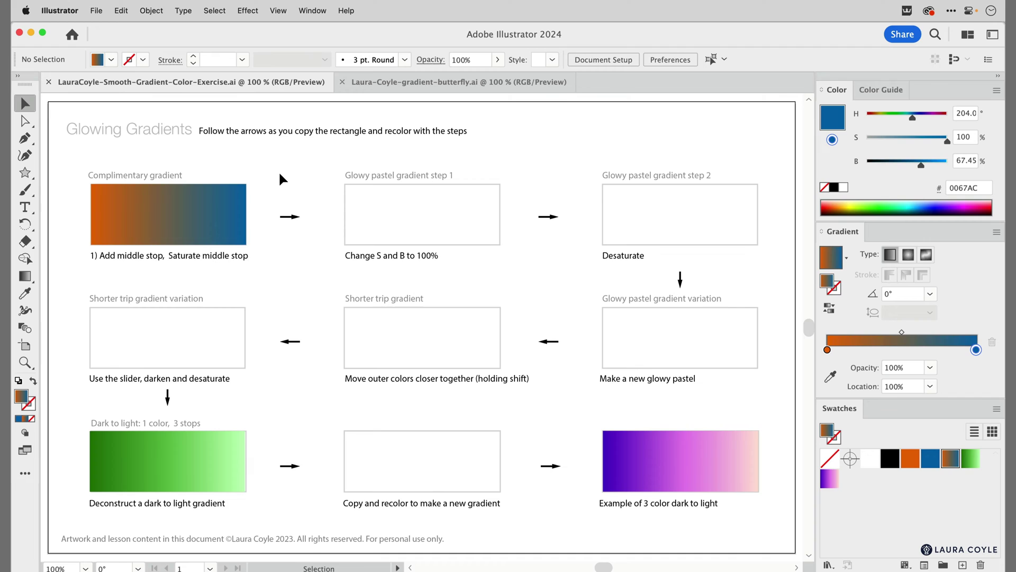
click(191, 223)
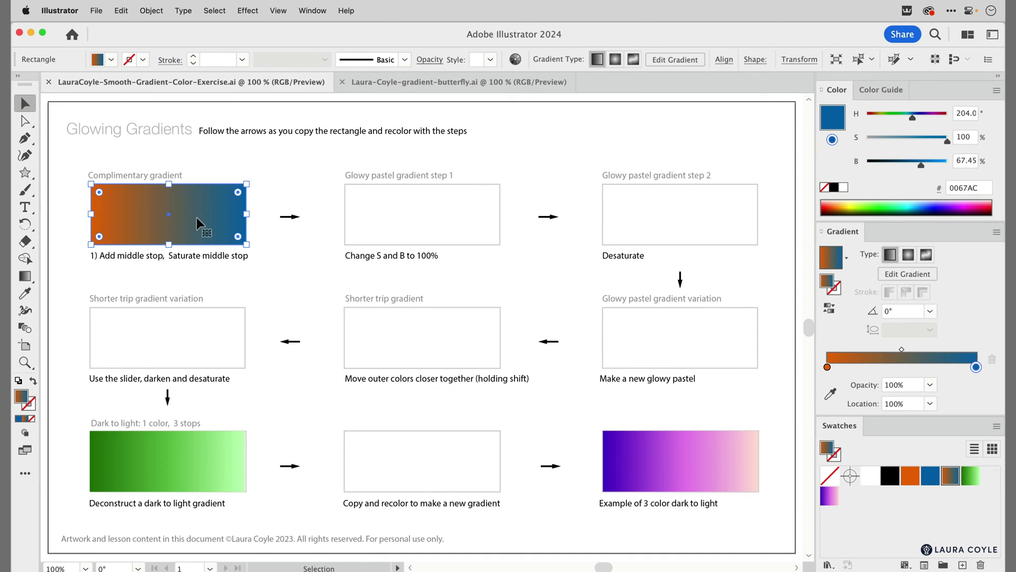
drag(200, 227, 567, 228)
key(super+z)
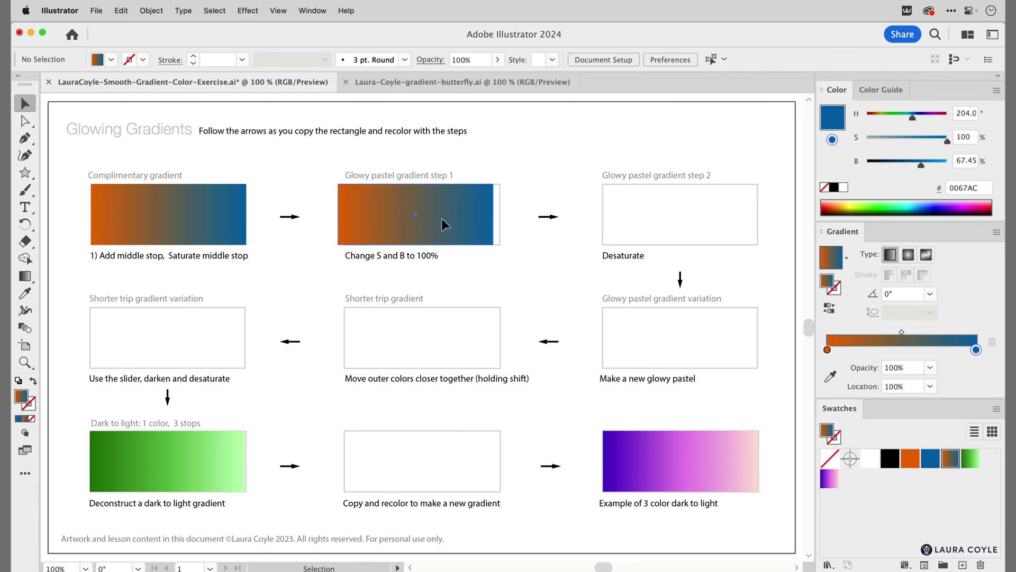
key(super+z)
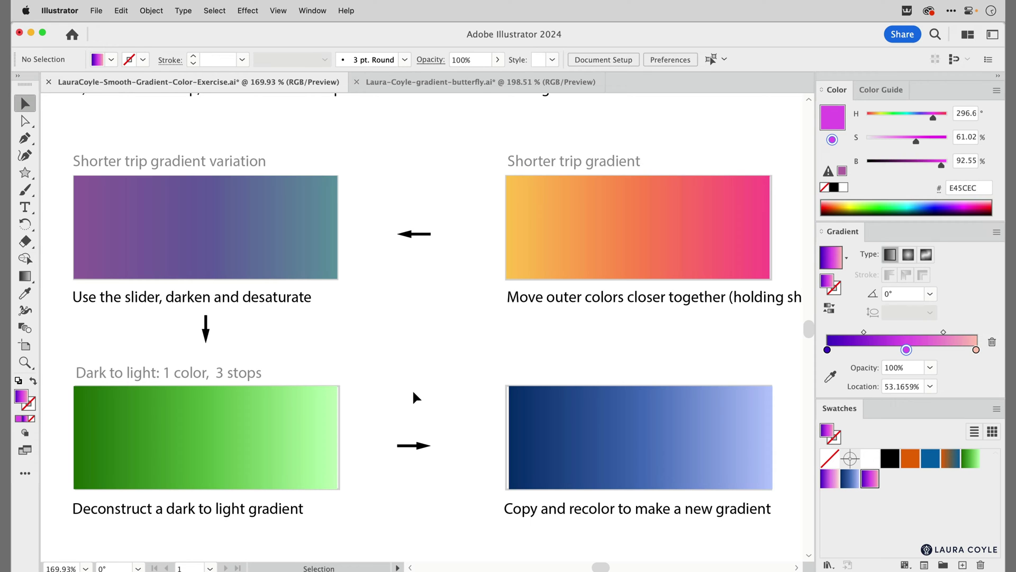
key(super)
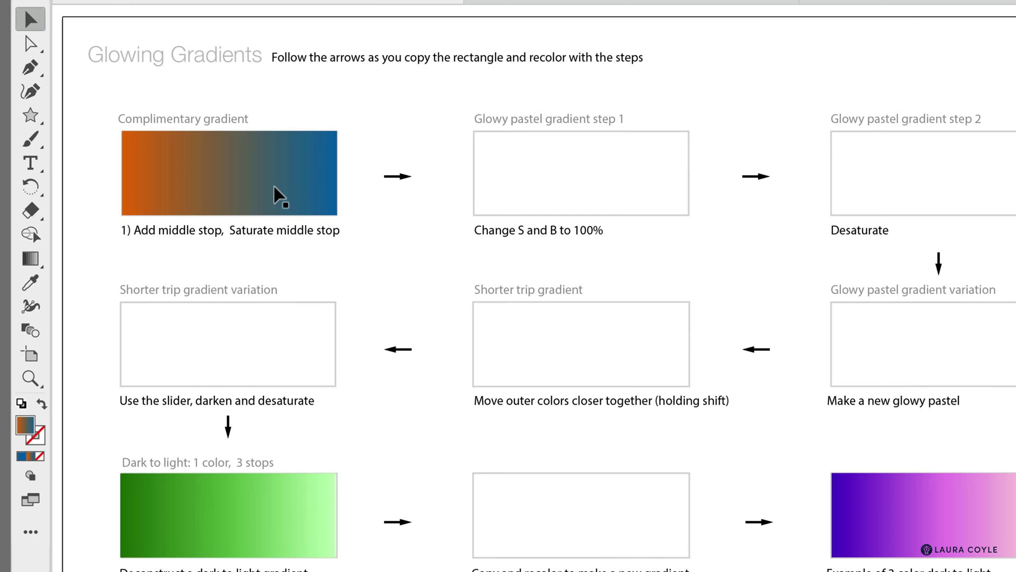
Add a middle color stop at about 50% to the Complimentary gradient rectangle and open Recolor for it.
click(275, 195)
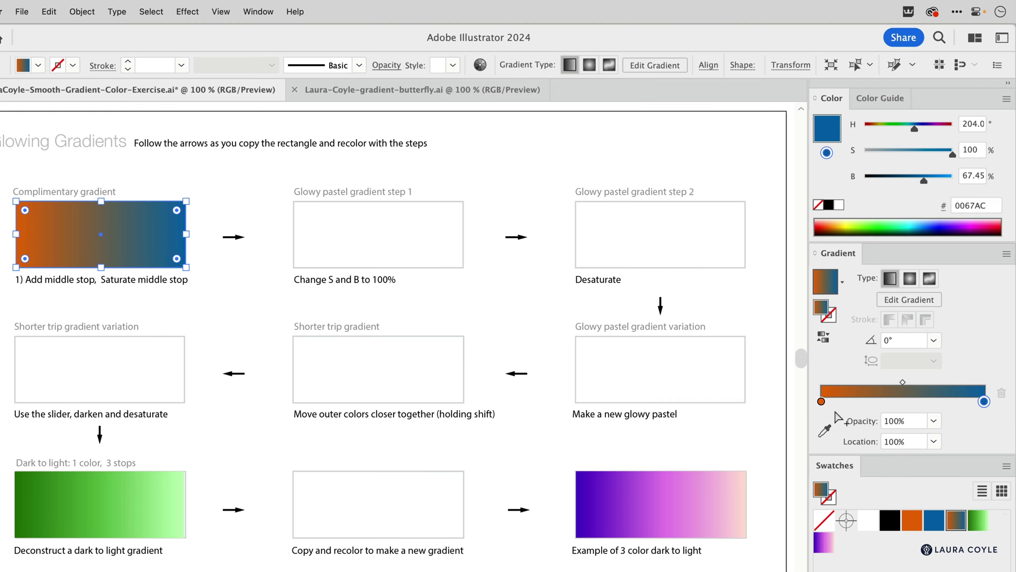
click(903, 402)
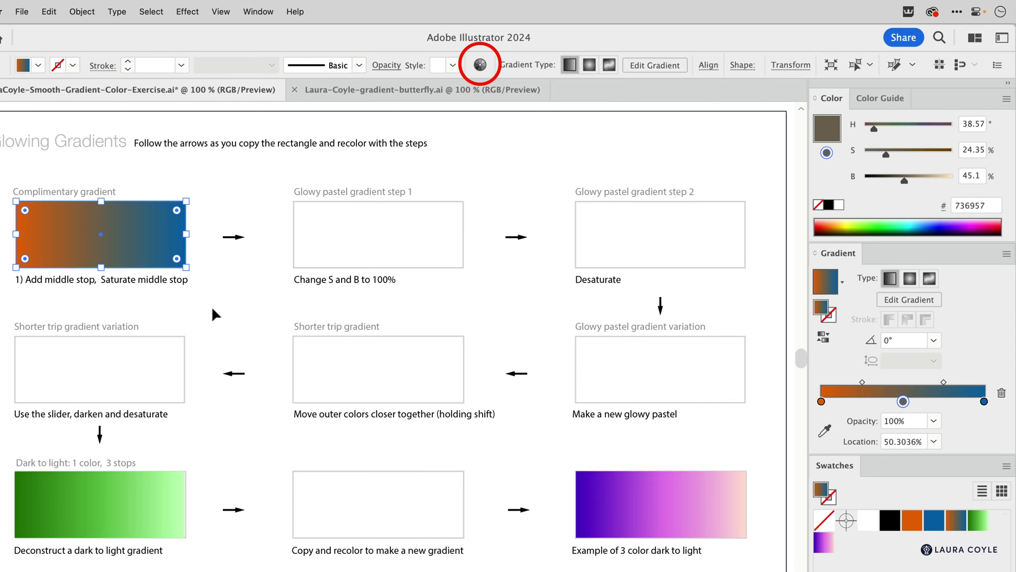
click(480, 65)
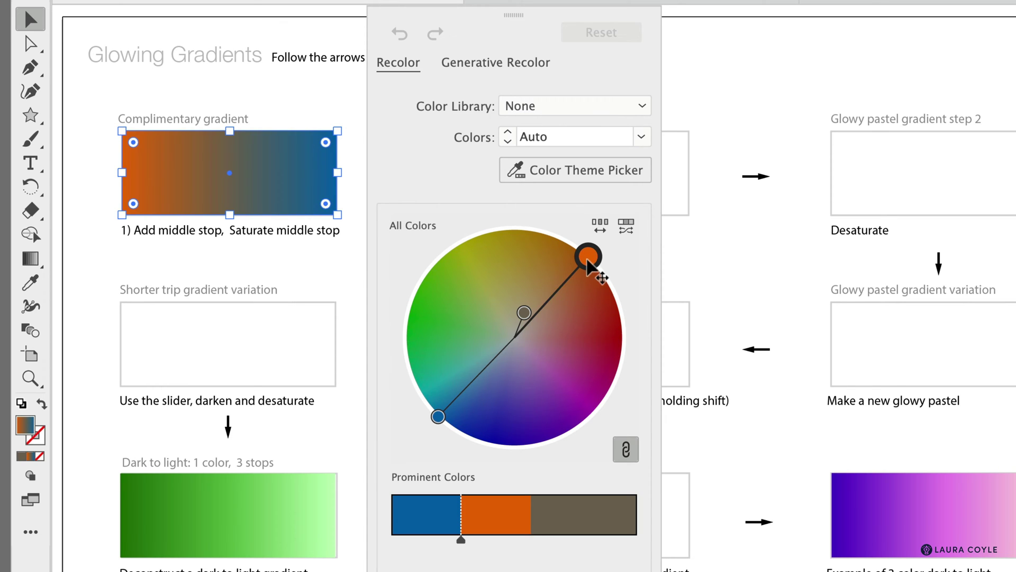
Try shifting the linked gradient colors to purple and olive on the color wheel, and reset the recoloring.
drag(588, 260, 551, 389)
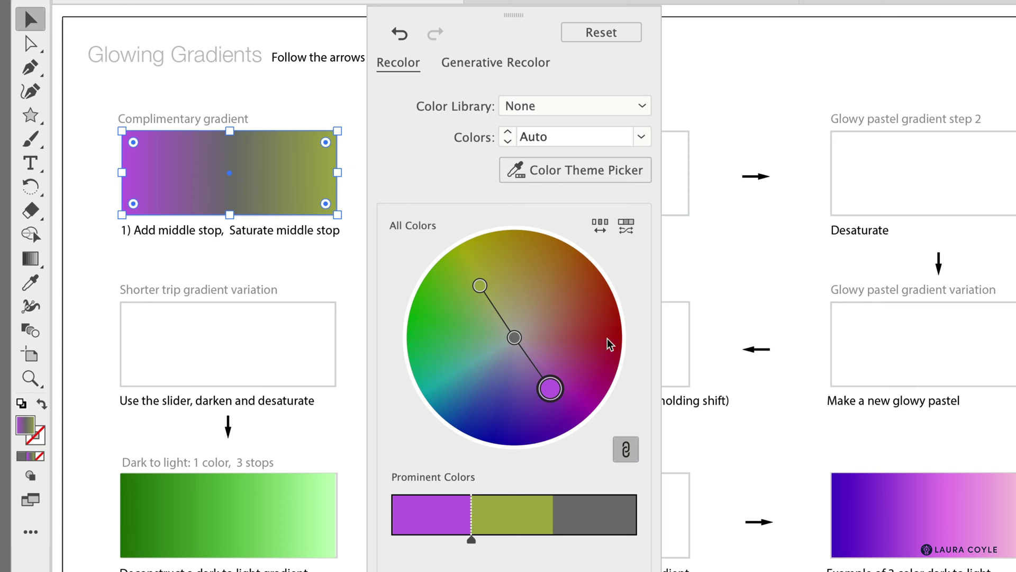
click(602, 33)
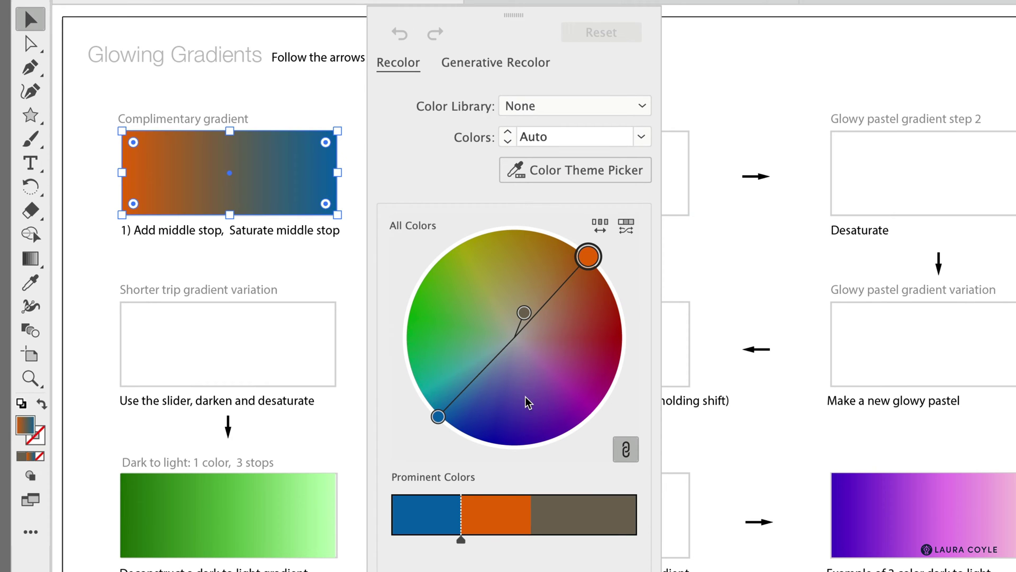
Unlink the harmony colors and change the middle stop to a fully saturated purple, trying dark red and dark blue as alternatives.
click(633, 455)
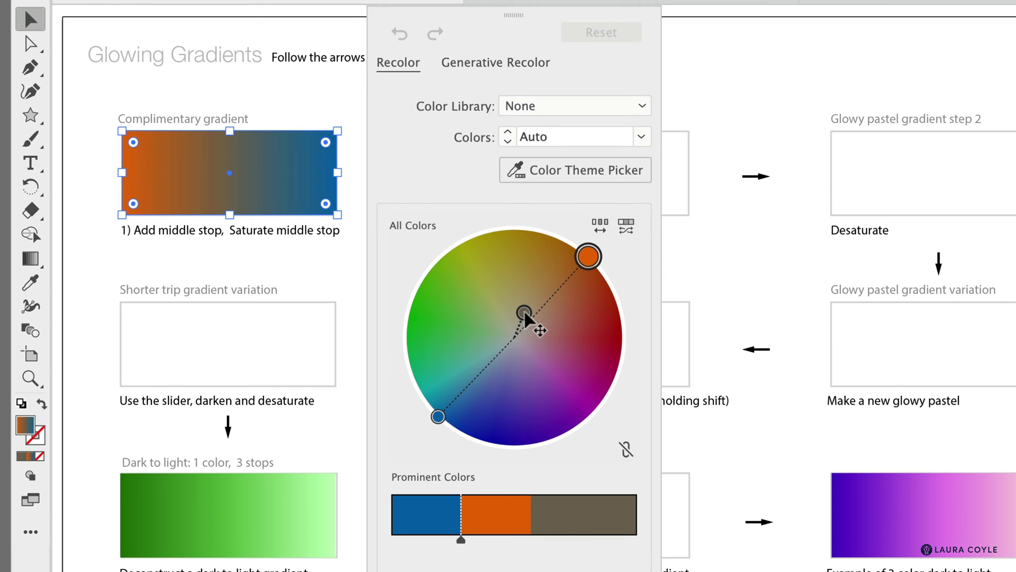
drag(527, 318, 614, 428)
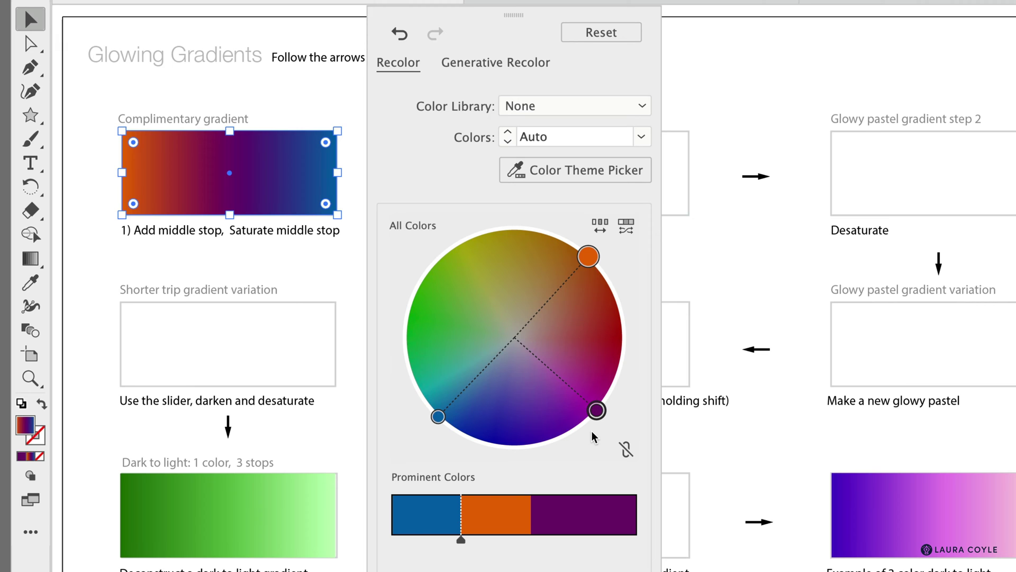
click(596, 411)
drag(594, 413, 628, 312)
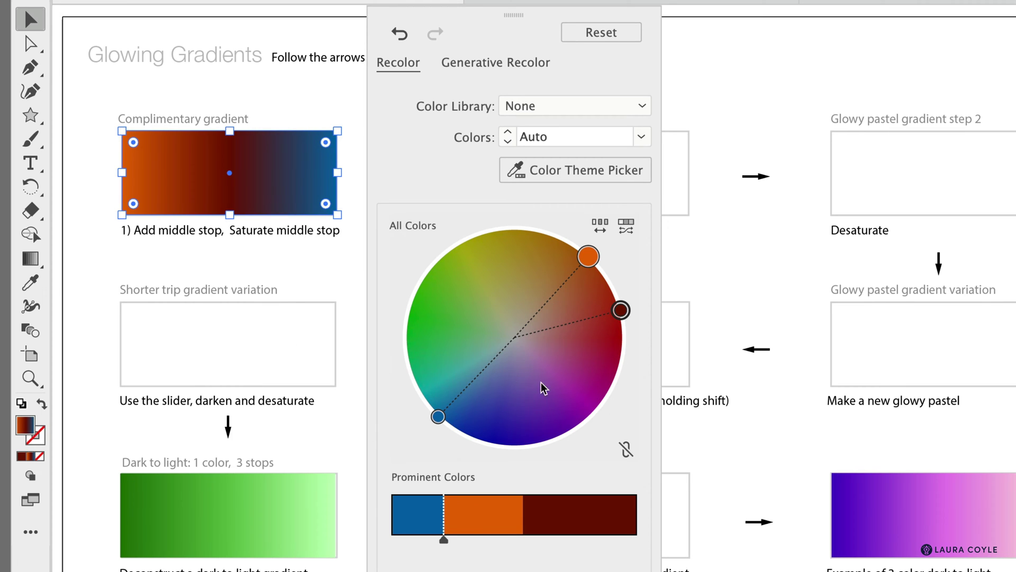
drag(621, 311, 509, 472)
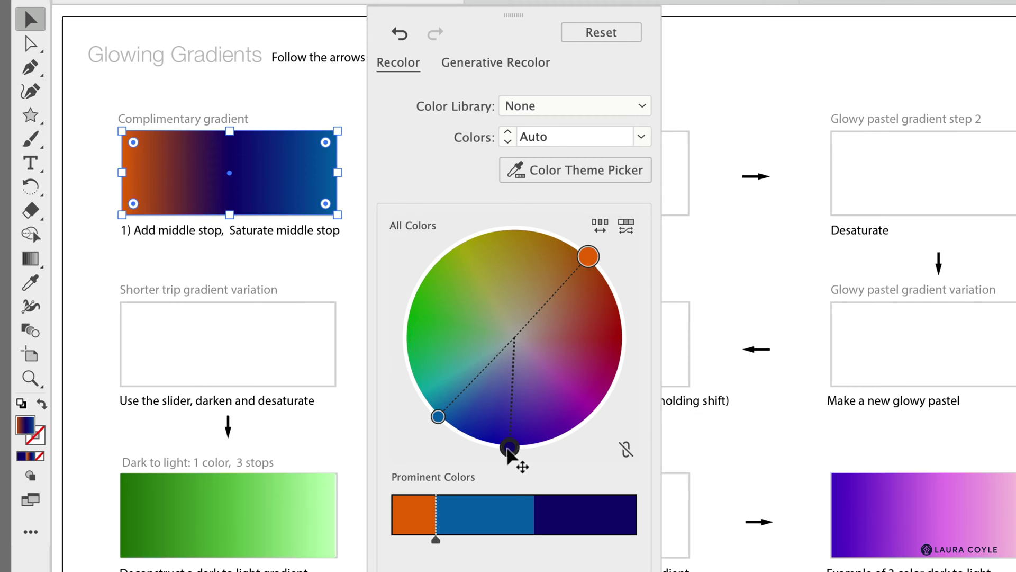
drag(507, 449, 618, 425)
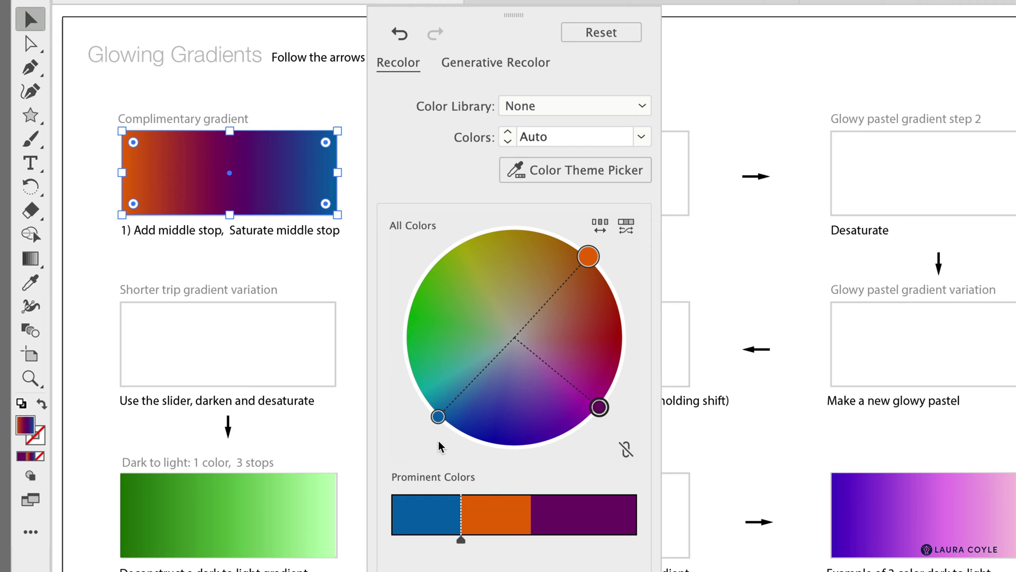
click(769, 444)
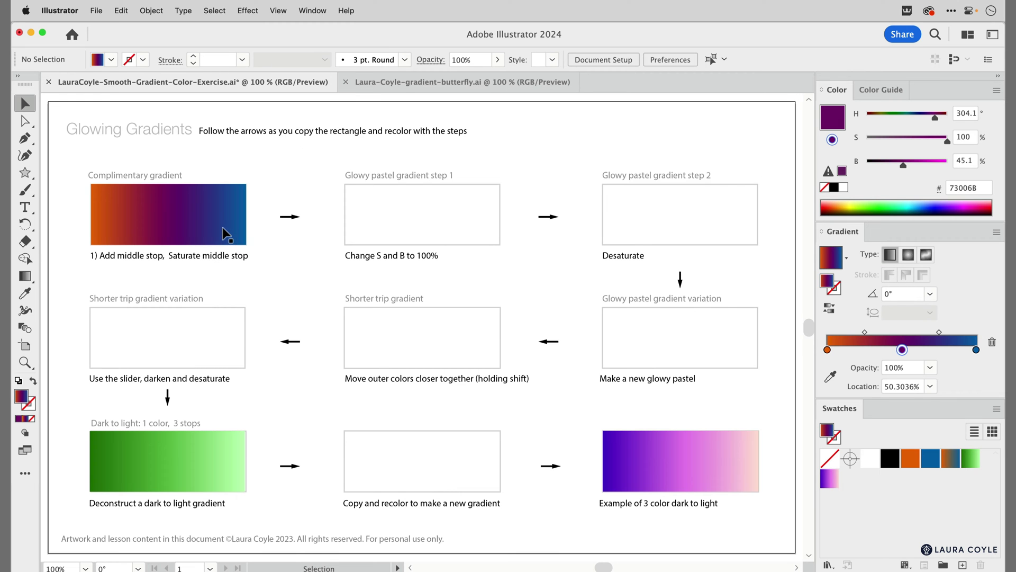
Copy the Complimentary gradient rectangle into the Glowy pastel gradient step 1 box and unlink the copy's harmony colors in Recolor.
click(223, 228)
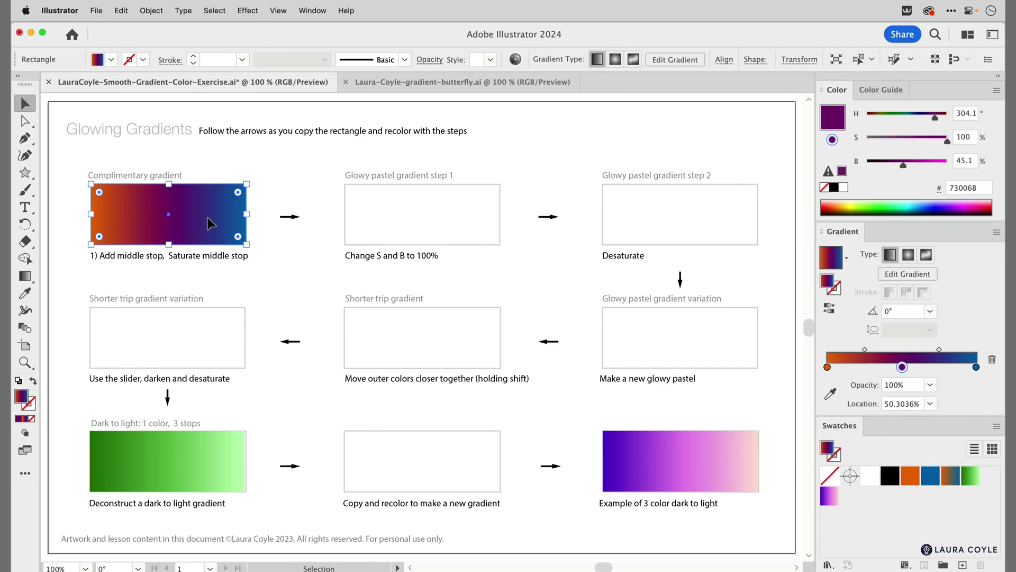
drag(208, 222, 463, 241)
click(515, 59)
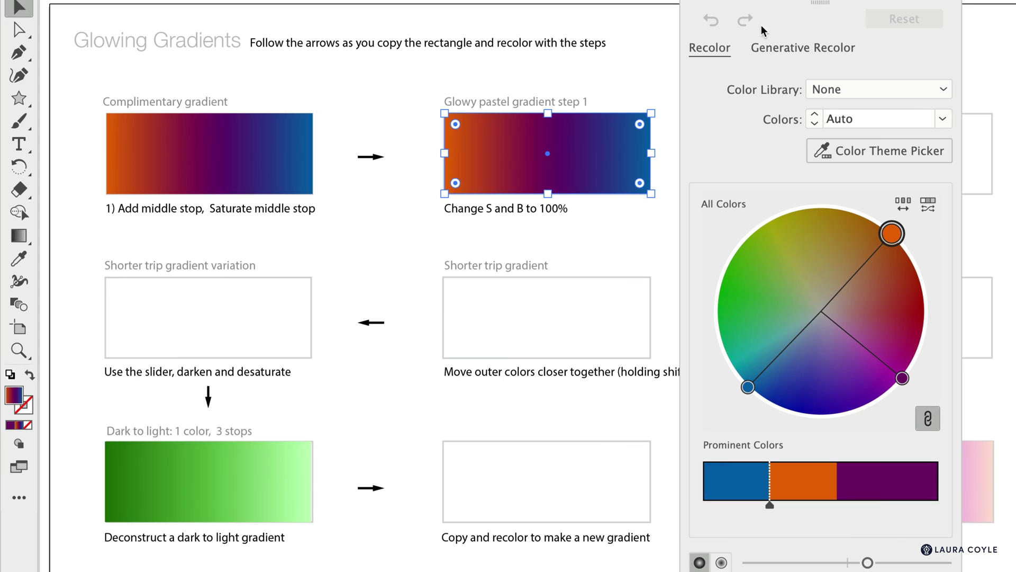
click(928, 419)
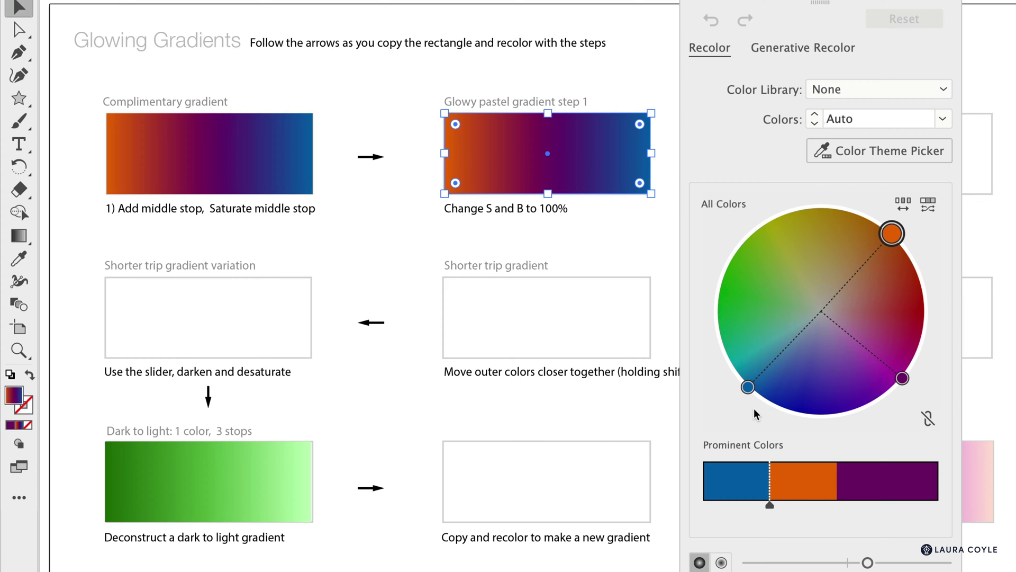
Set the copied gradient's orange color to 100% saturation and 100% brightness (FF6D00).
double_click(894, 236)
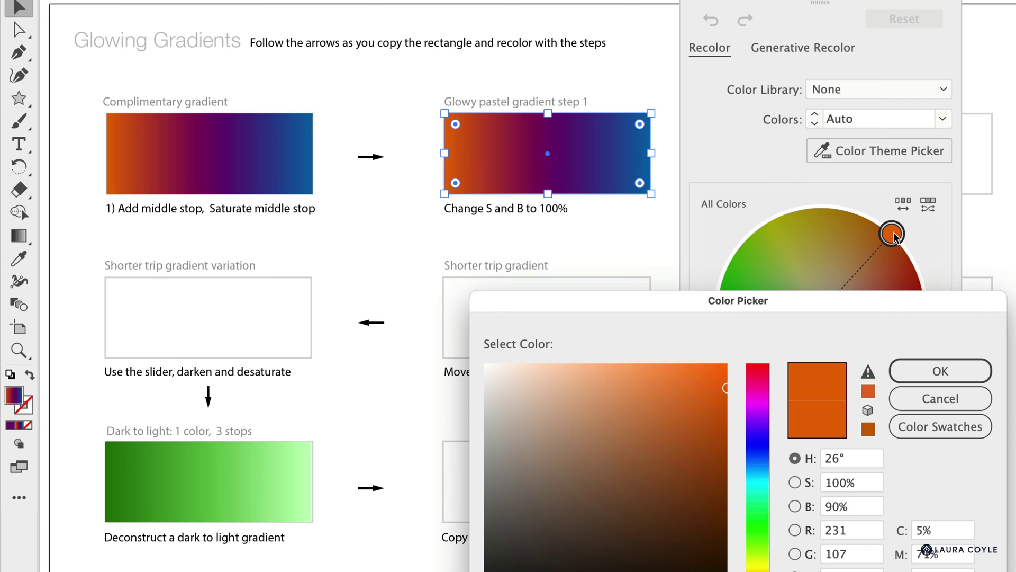
drag(656, 298, 318, 234)
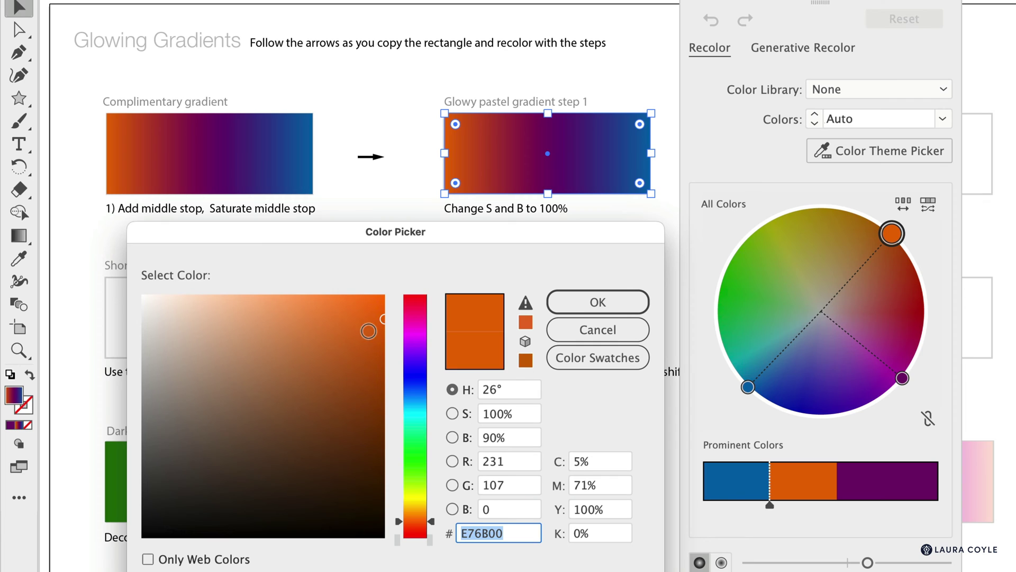
drag(346, 334, 469, 222)
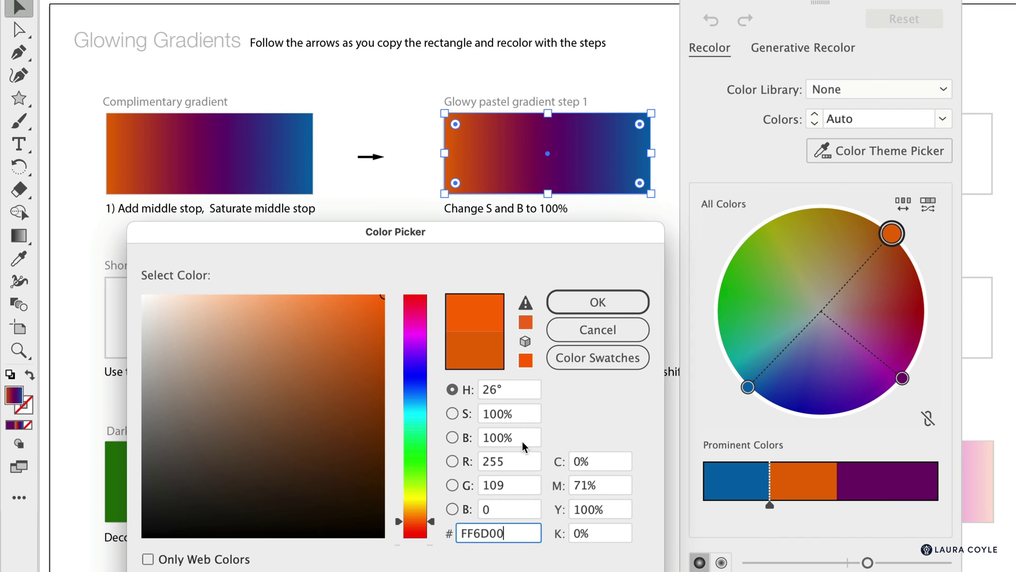
click(618, 304)
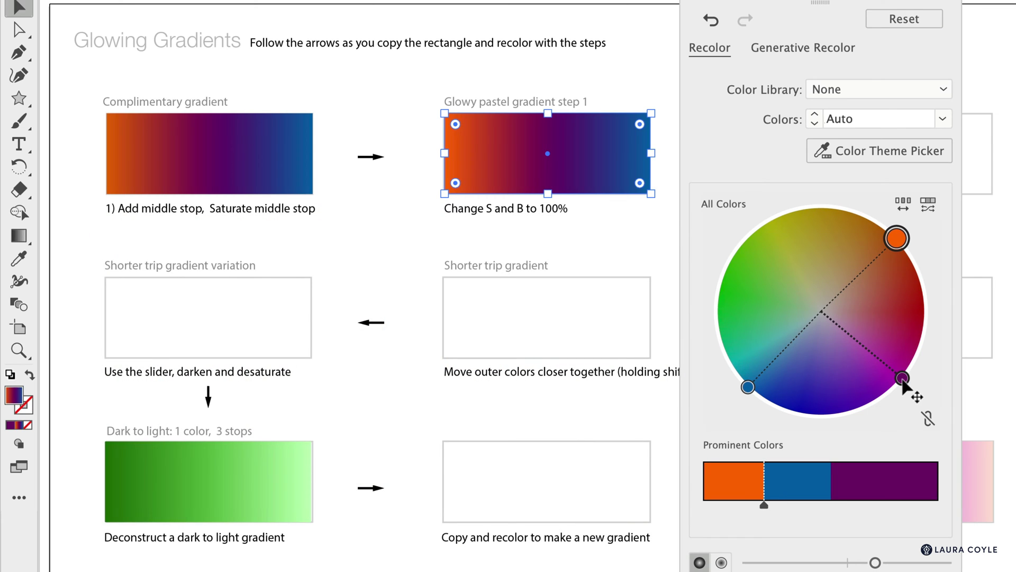
Set the copied gradient's purple middle color to 100% saturation and 100% brightness (FF00F9).
double_click(902, 378)
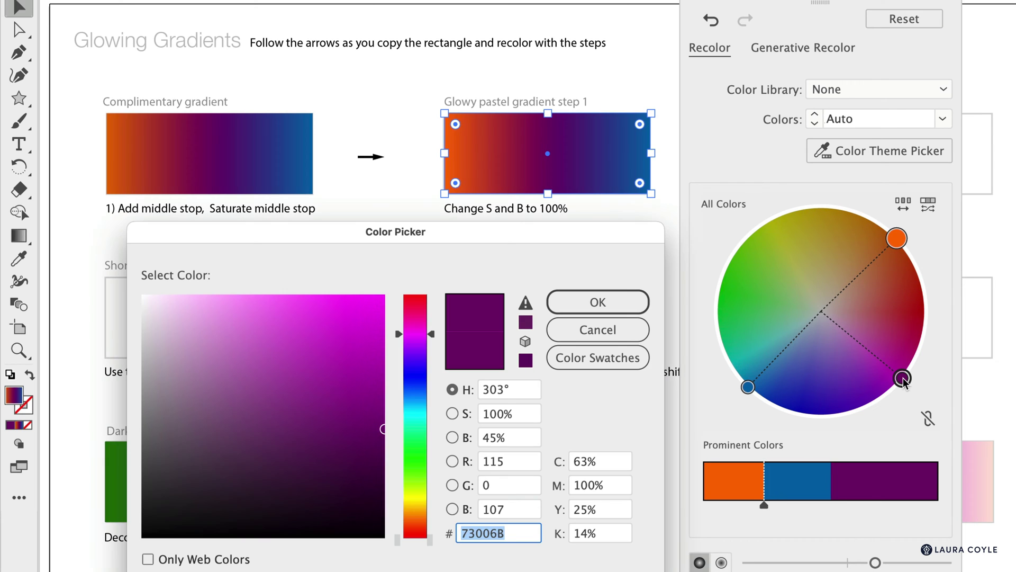
drag(316, 358, 448, 249)
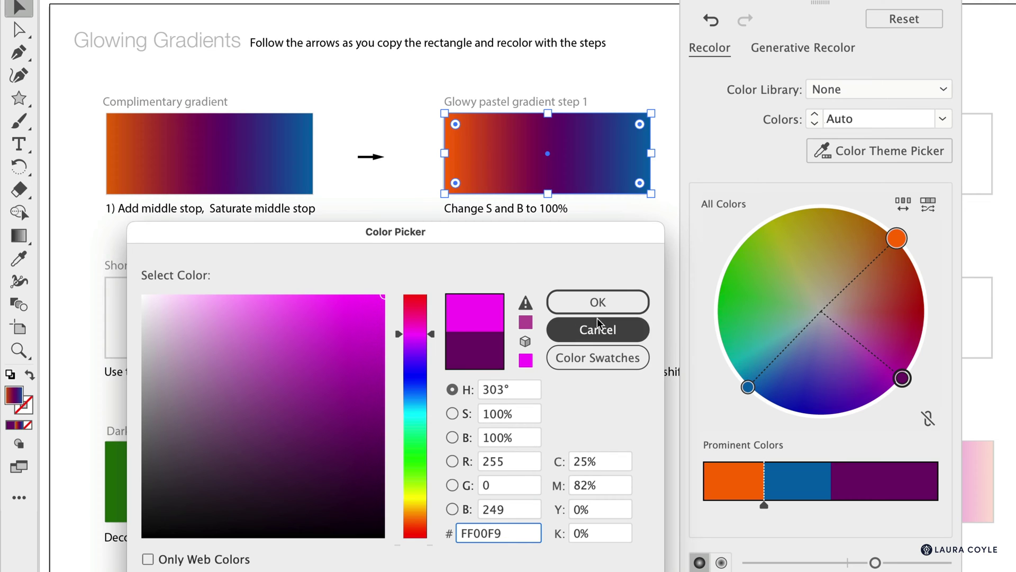
click(598, 304)
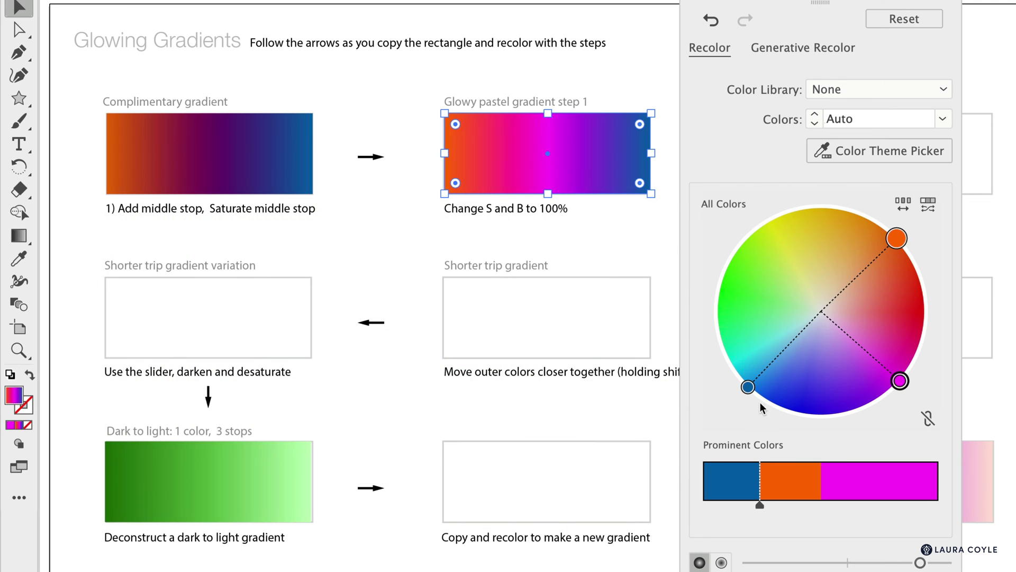
Set the copied gradient's blue color to 100% saturation and 100% brightness (00A4FF), and finish recoloring.
double_click(748, 387)
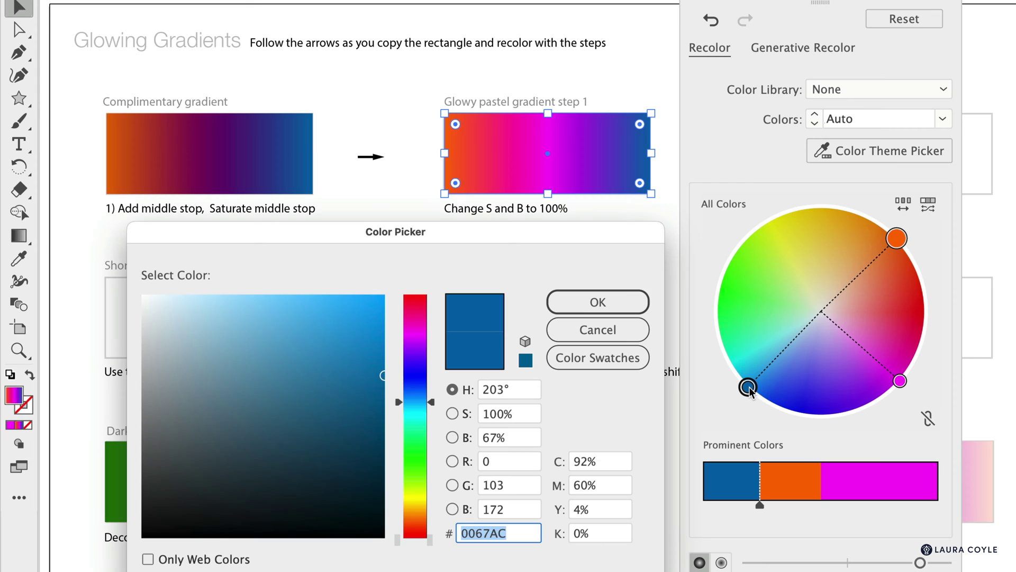
text(308EC1)
drag(324, 353, 424, 265)
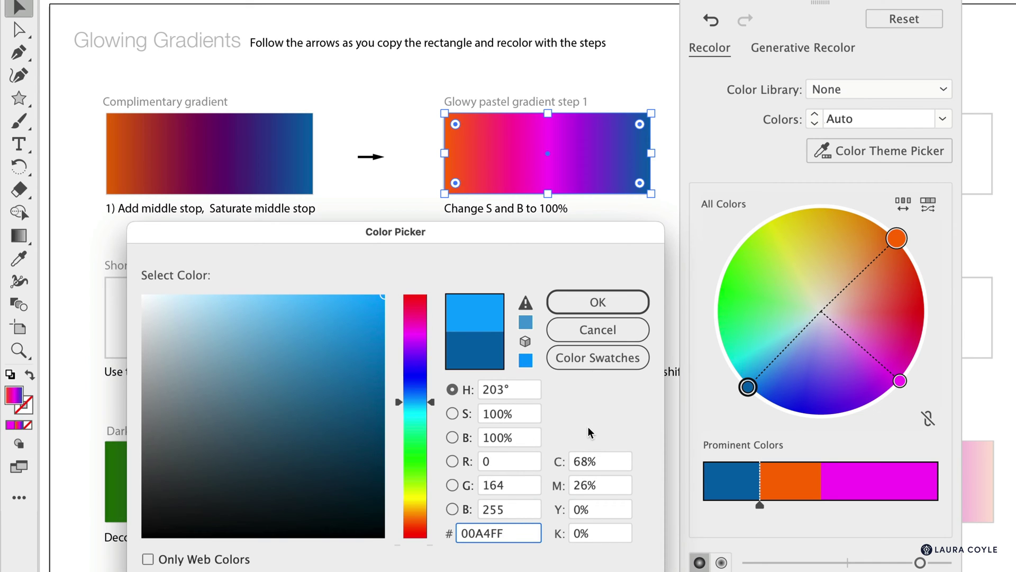
click(615, 310)
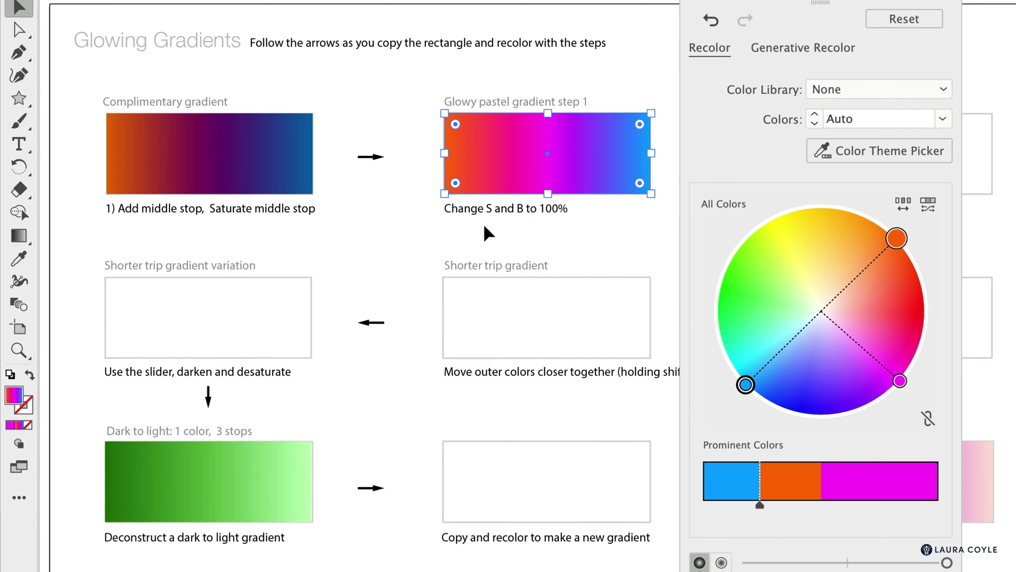
click(634, 236)
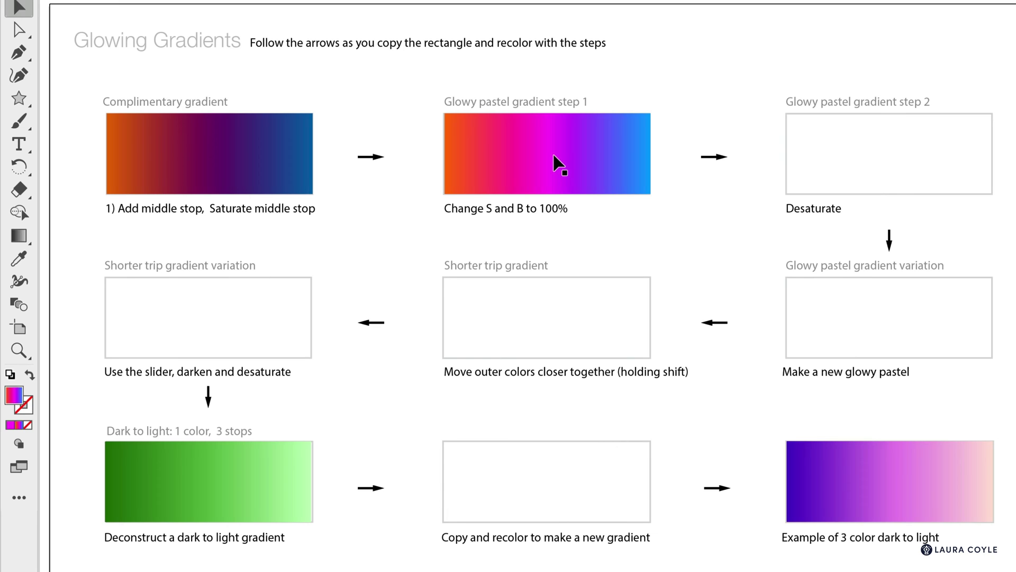
Copy the Glowy pastel gradient step 1 rectangle into the Glowy pastel gradient step 2 box and open the copy in Recolor.
drag(557, 164, 899, 153)
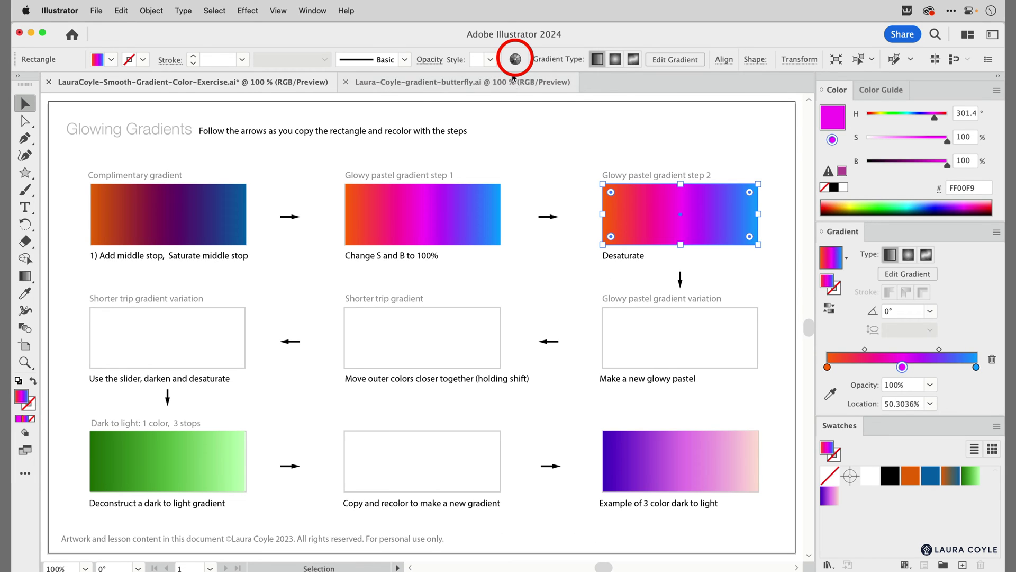
click(515, 59)
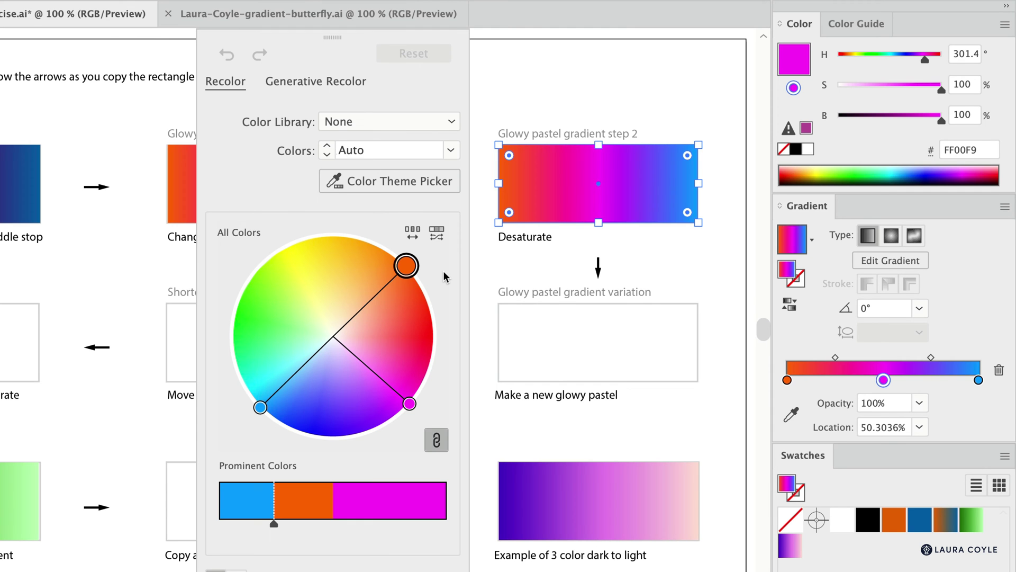
Try shifting the linked harmony colors freely to other hues and saturations, and reset the recoloring.
click(408, 269)
drag(407, 269, 392, 332)
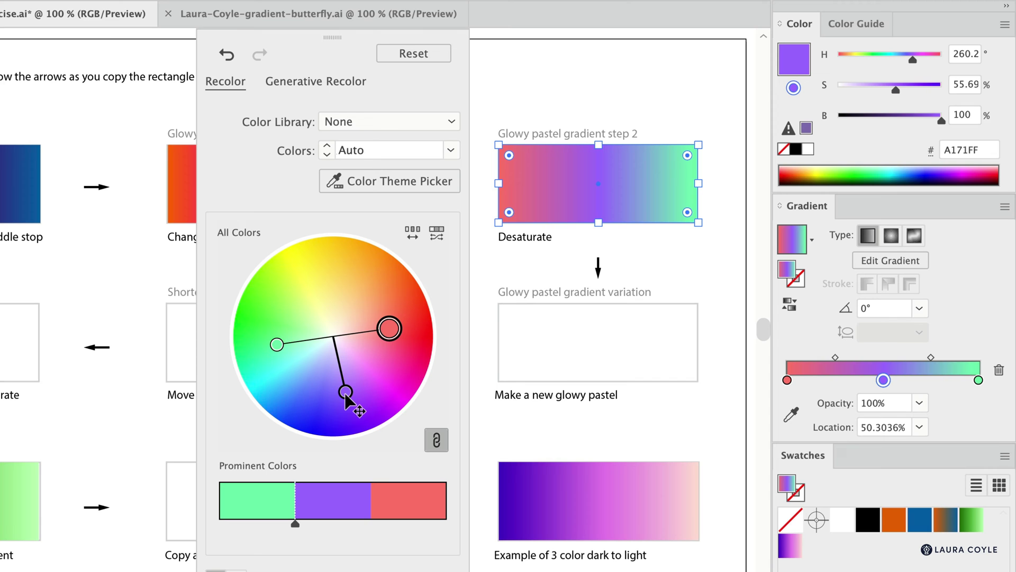
drag(346, 396, 398, 356)
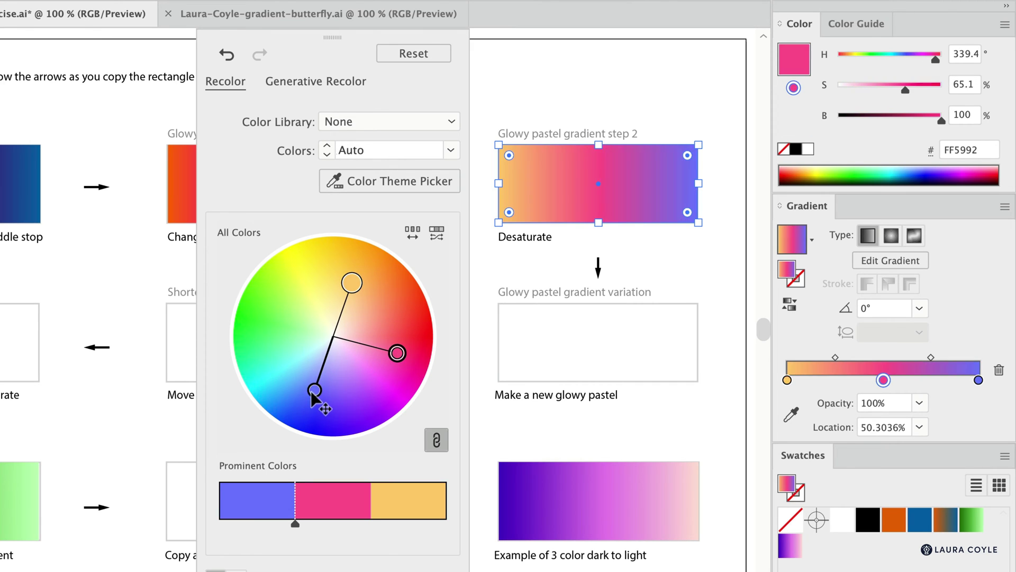
drag(316, 392, 380, 376)
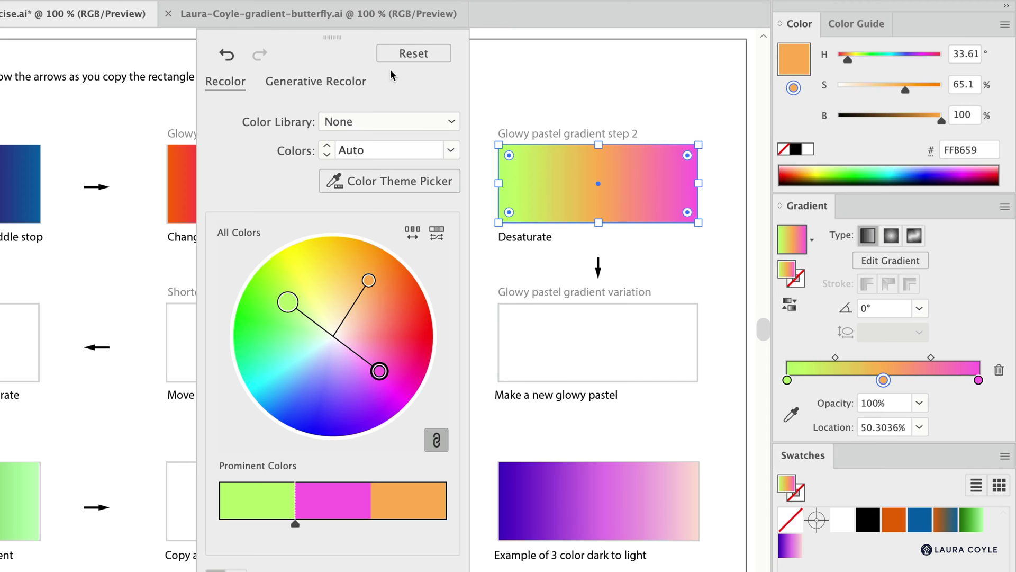
click(428, 52)
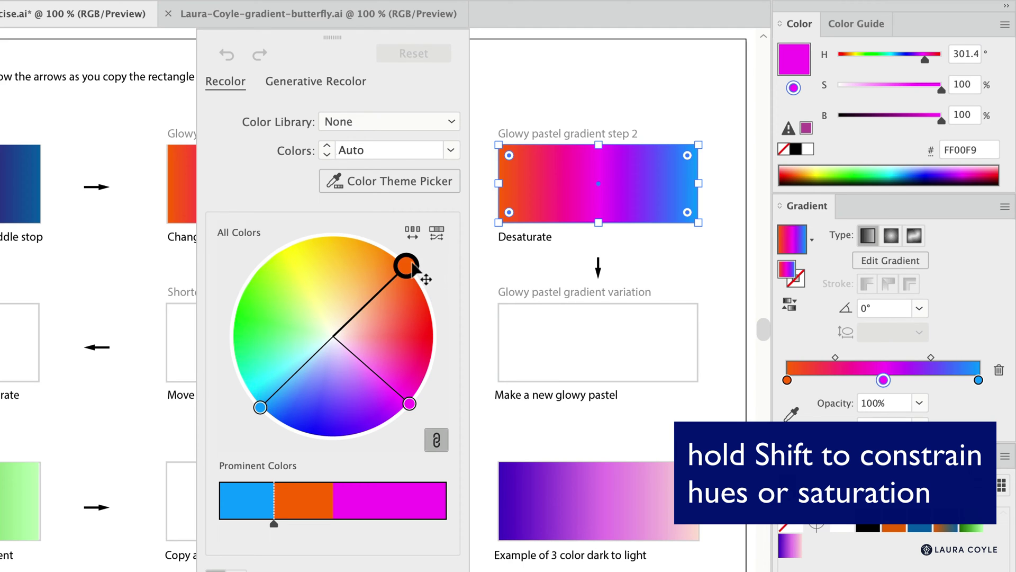
Desaturate the linked harmony colors evenly to about 32% saturation while keeping their hues constrained, and deselect the rectangle.
drag(406, 266, 370, 302)
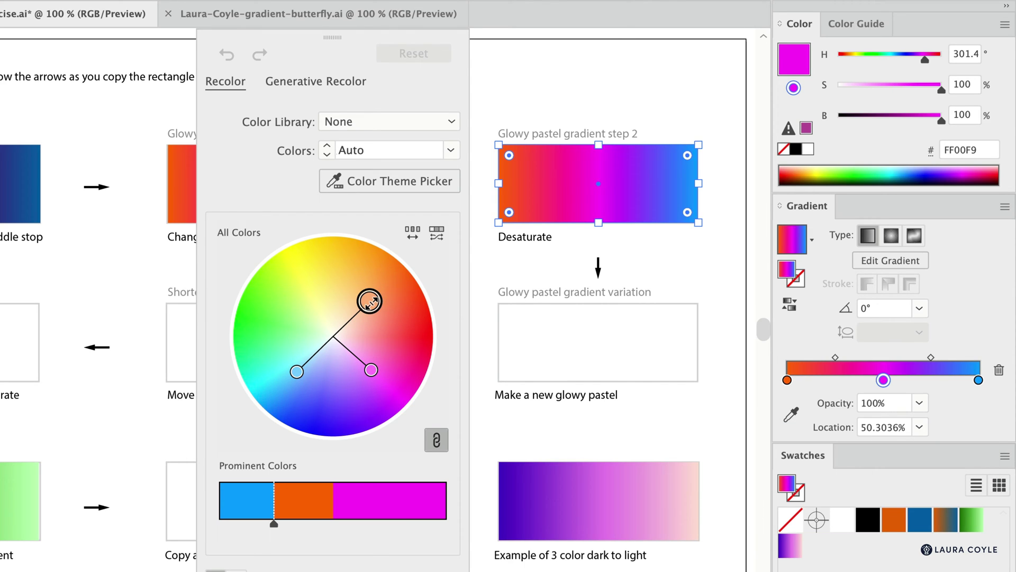
mouse_move(370, 301)
mouse_down()
mouse_move(347, 281)
mouse_move(392, 324)
mouse_move(365, 302)
mouse_move(380, 290)
mouse_move(363, 307)
mouse_move(391, 286)
mouse_move(373, 323)
mouse_move(365, 313)
mouse_up()
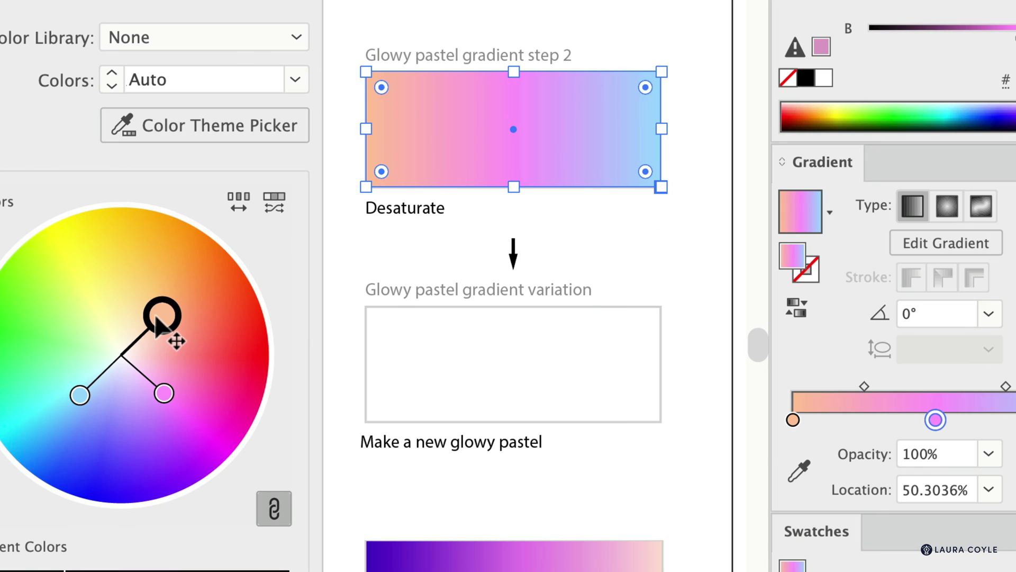
drag(157, 319, 154, 324)
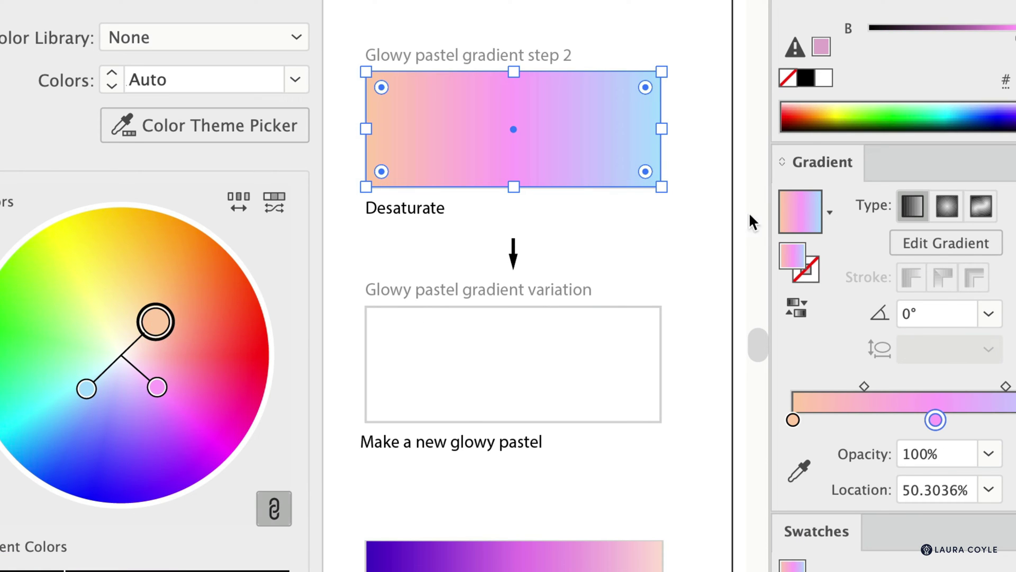
click(614, 237)
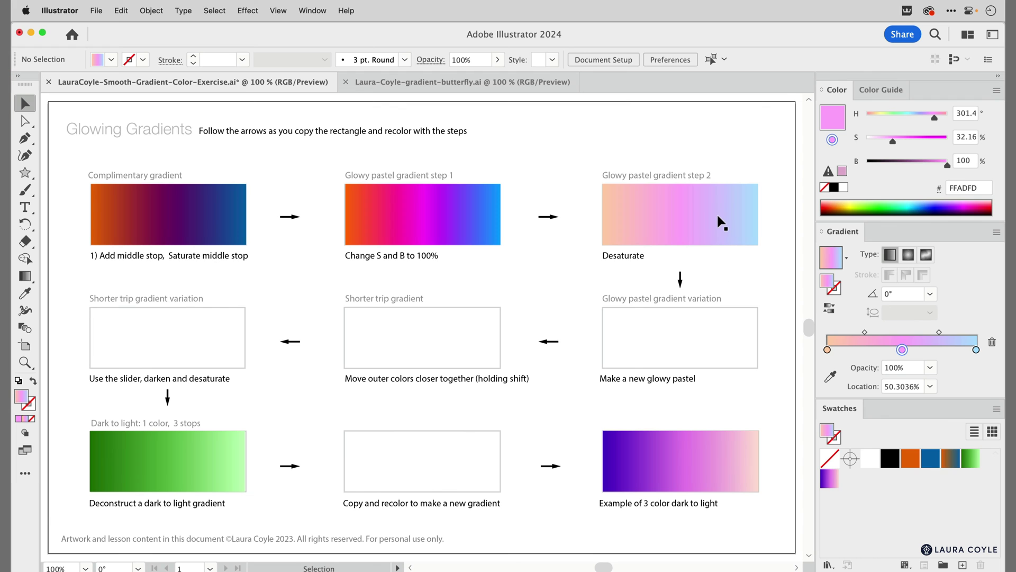
Copy the Glowy pastel gradient step 2 rectangle into the Glowy pastel gradient variation box and rotate its linked colors to yellow, peach and lavender.
drag(592, 141, 609, 311)
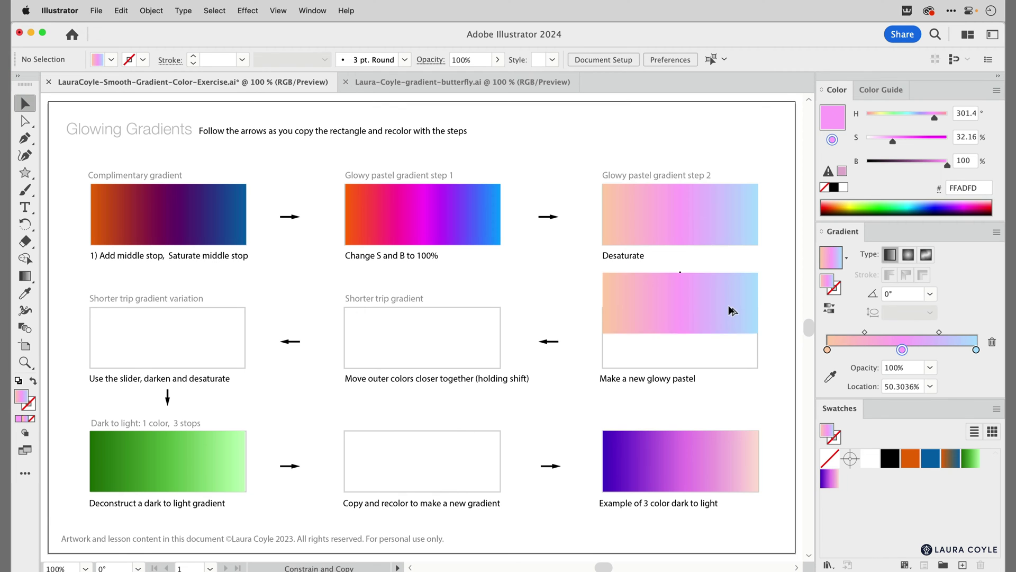
drag(732, 311, 733, 345)
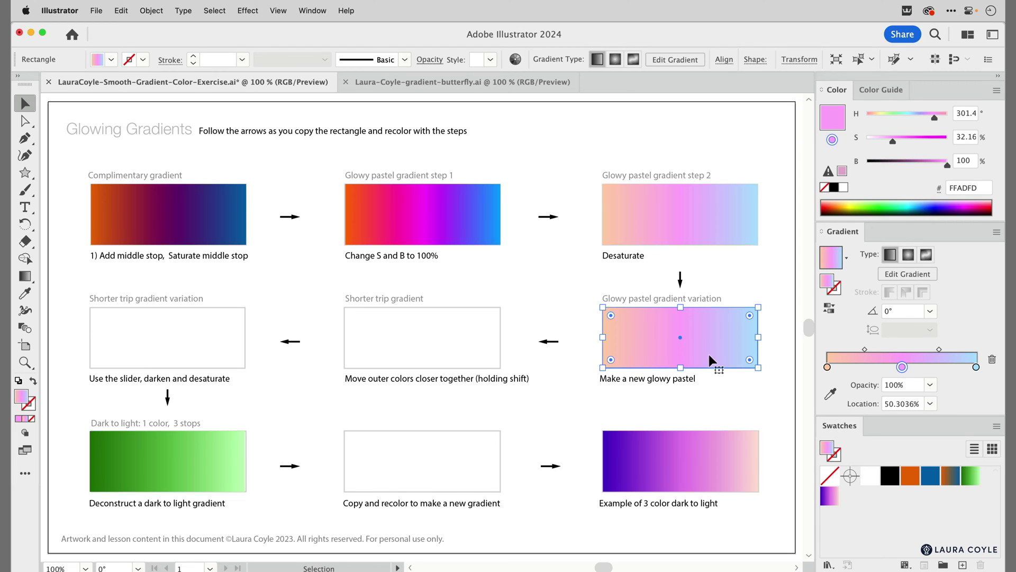
click(516, 60)
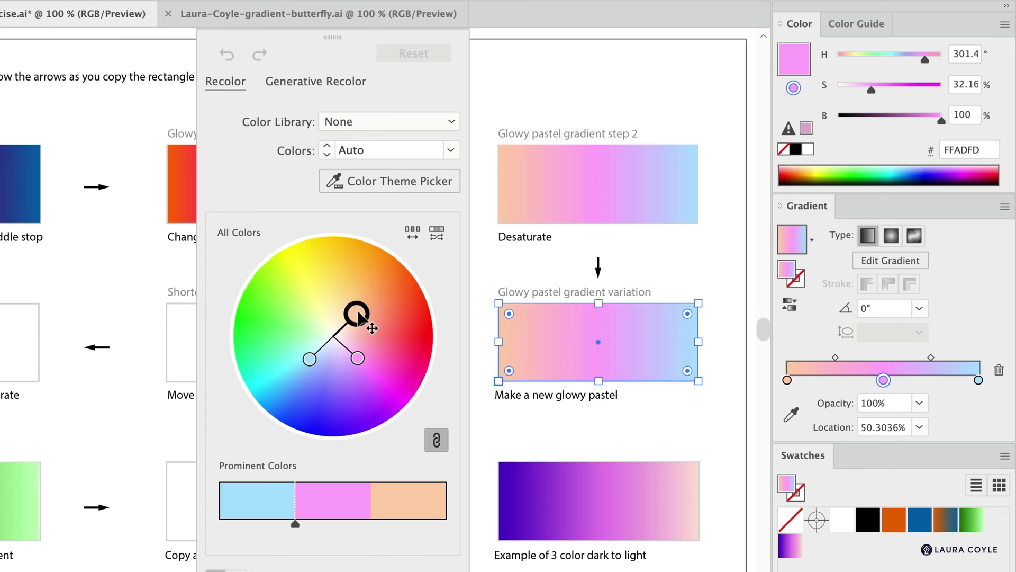
drag(360, 317, 318, 307)
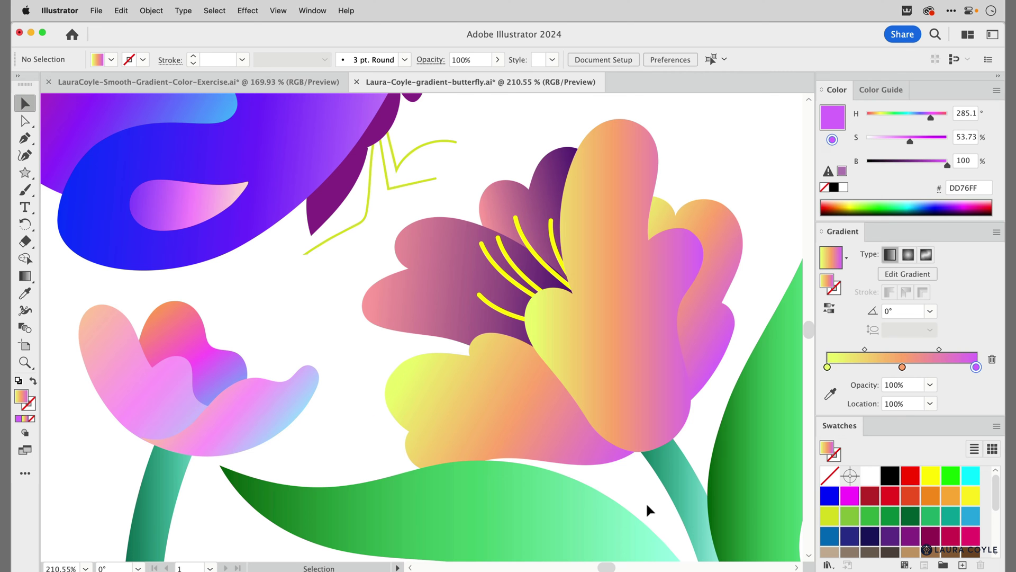
In the butterfly illustration, tilt the large front flower petal's linear gradient clockwise to a diagonal direction and deselect the petal.
click(640, 384)
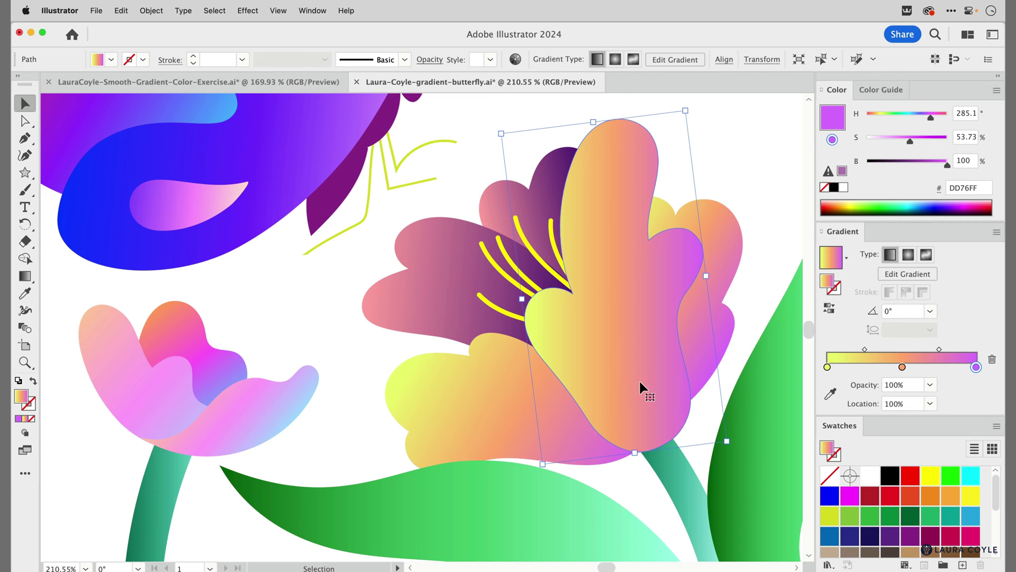
key(g)
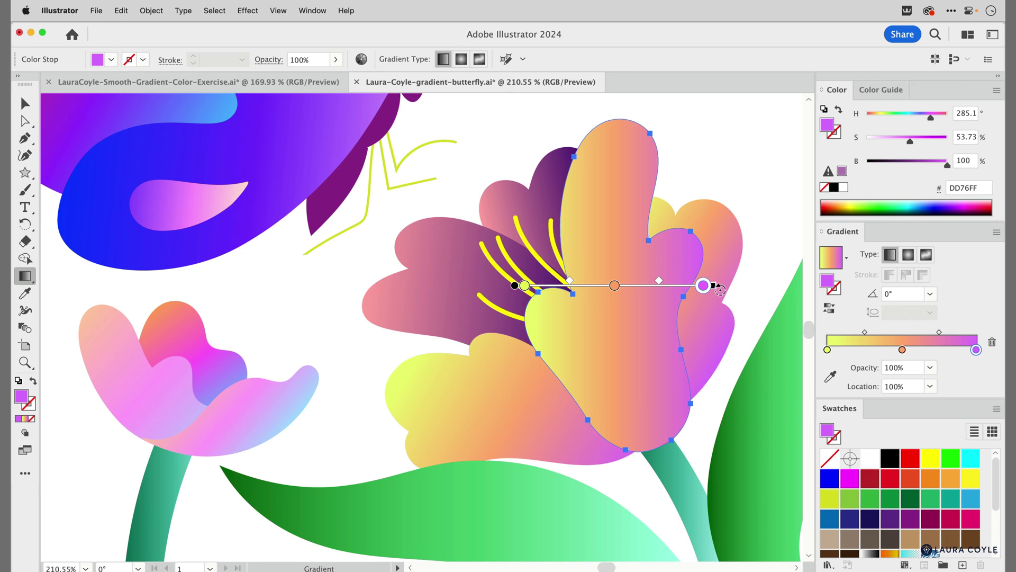
mouse_move(720, 291)
mouse_down()
mouse_move(700, 325)
mouse_move(708, 334)
mouse_up()
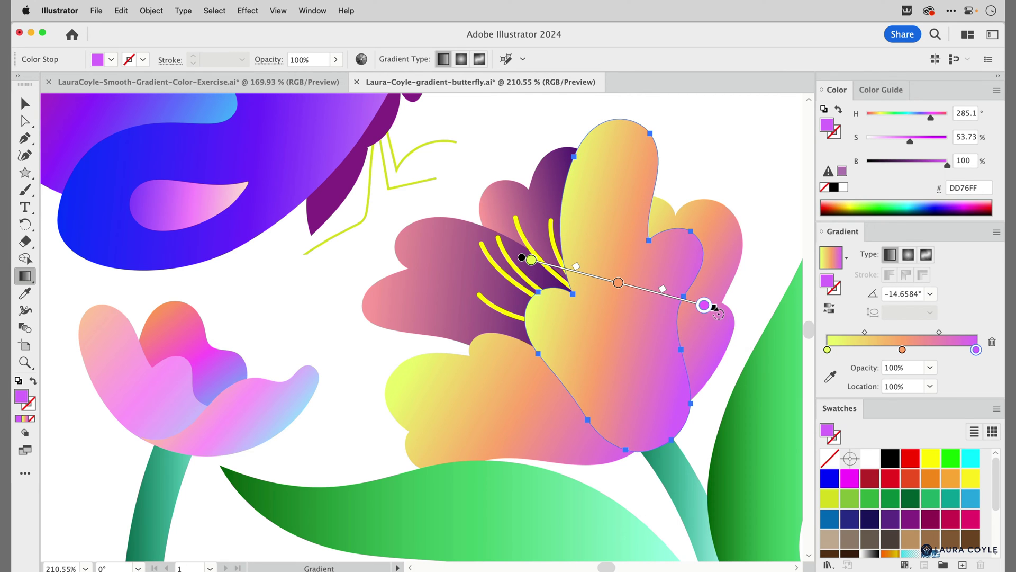
mouse_move(717, 311)
mouse_down()
mouse_move(697, 344)
mouse_move(702, 326)
mouse_up()
key(v)
click(726, 403)
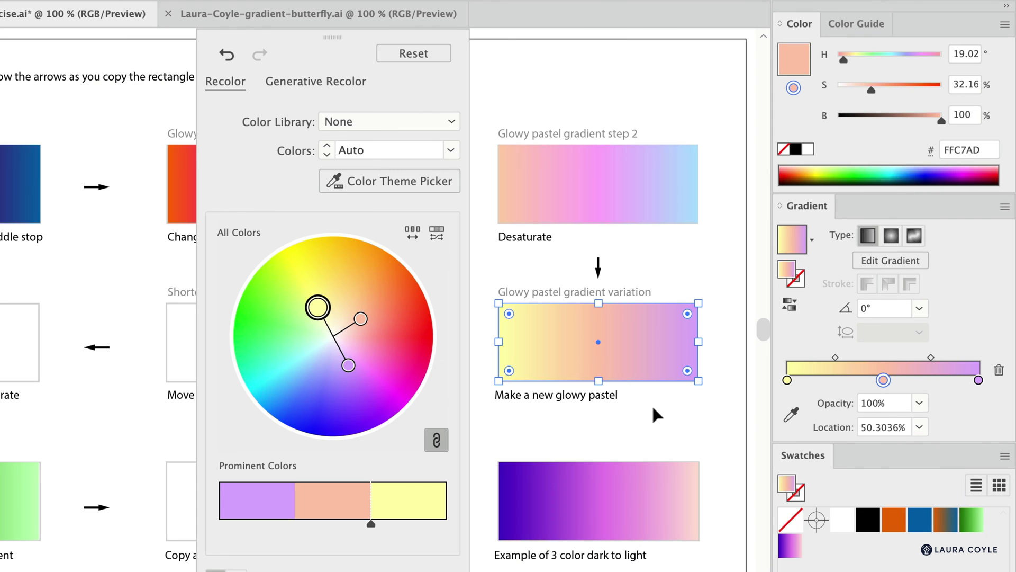
Copy the Glowy pastel gradient variation rectangle into the Shorter trip gradient box and check the HSB values of its three stops.
click(652, 404)
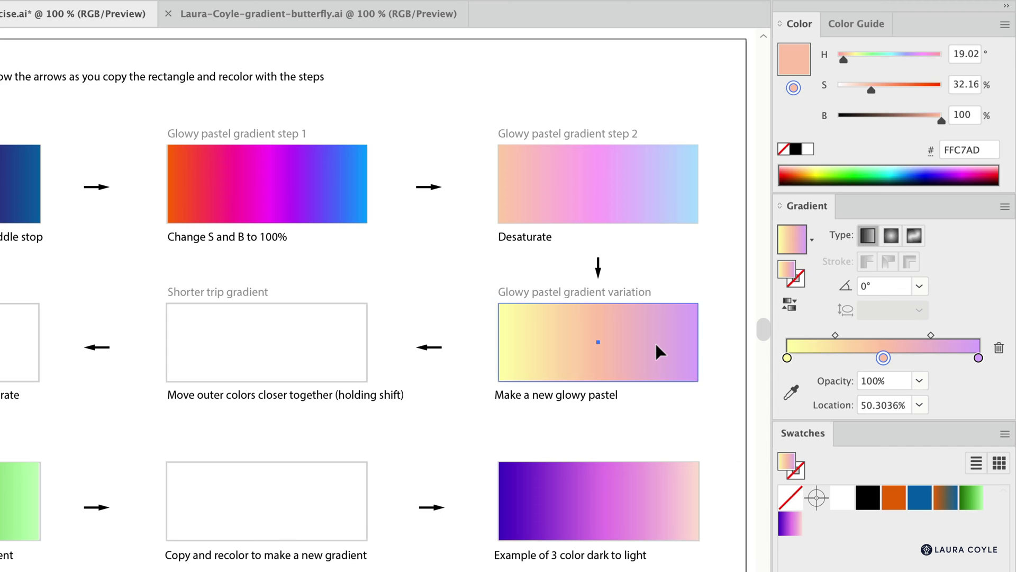
drag(656, 345, 324, 365)
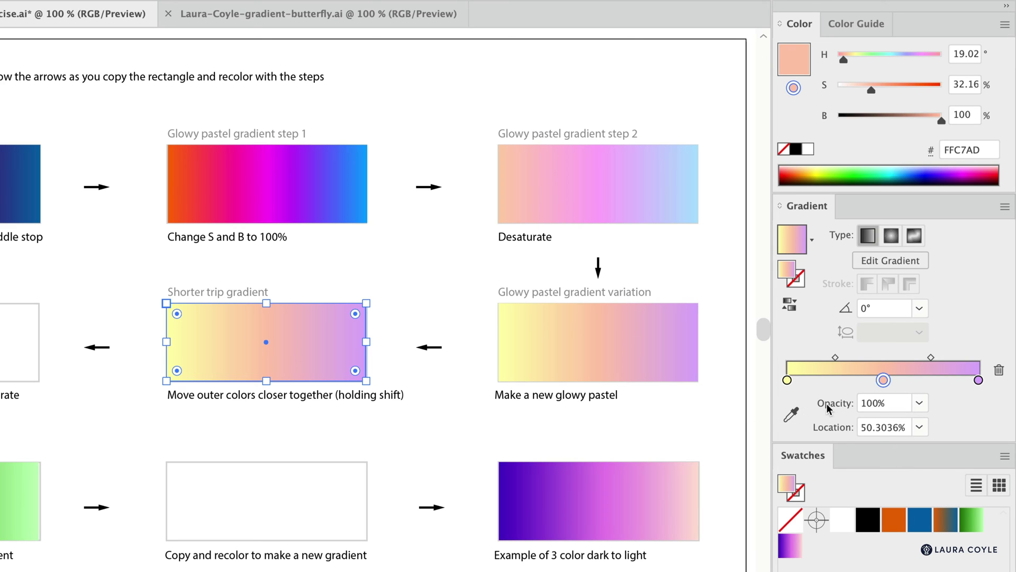
click(788, 380)
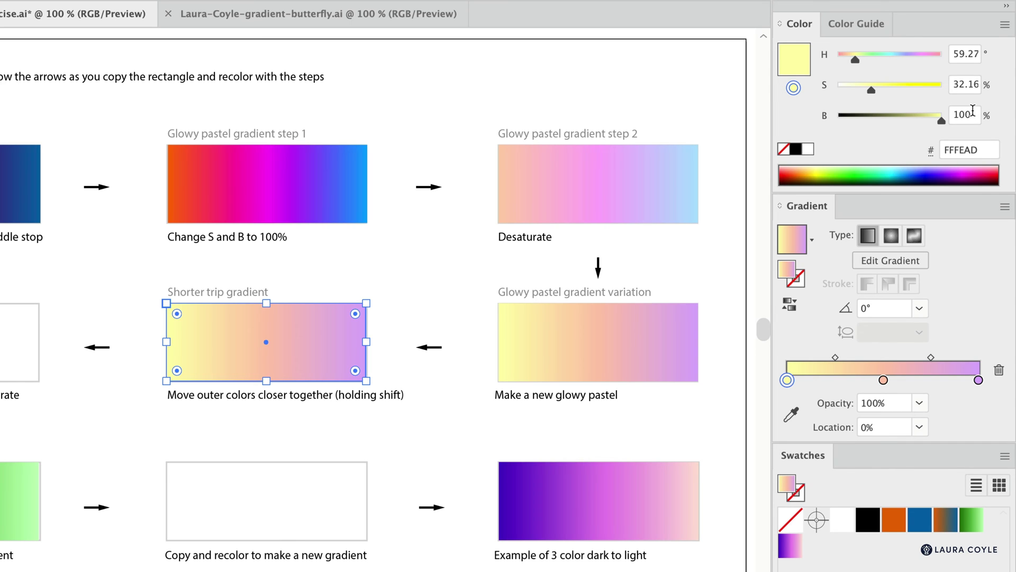
click(883, 381)
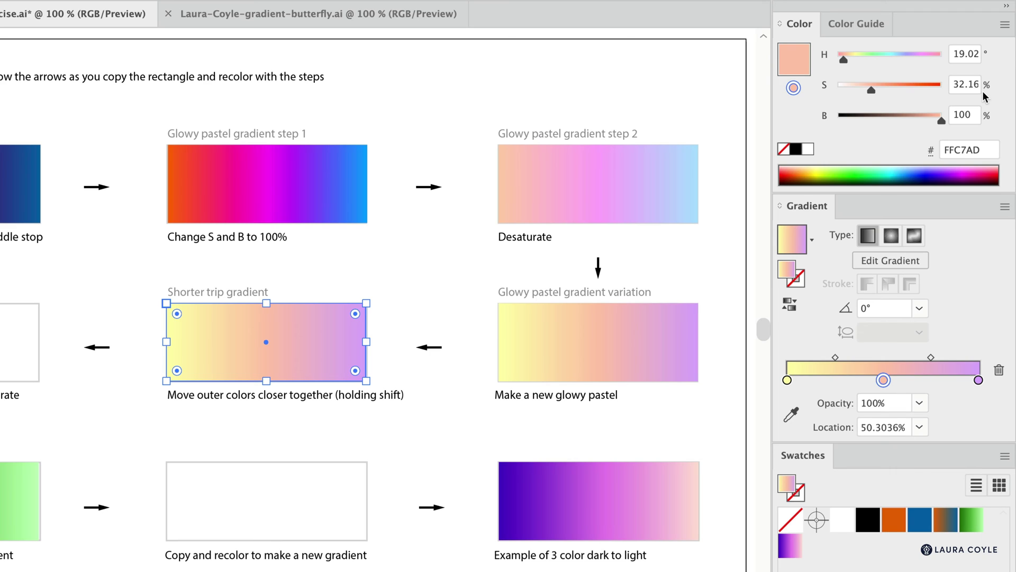
click(979, 380)
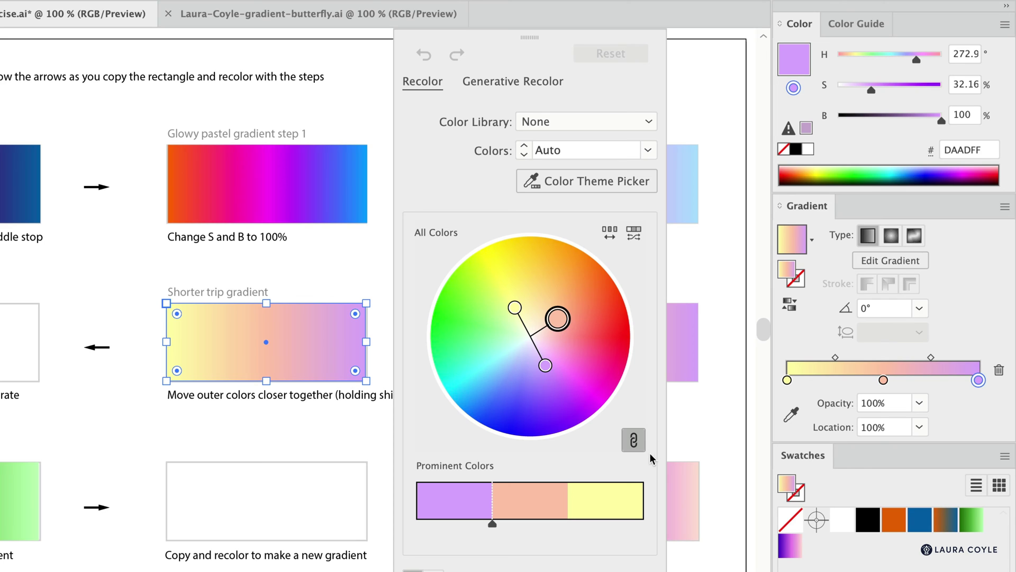
Unlink the copy's harmony colors in Recolor and shift yellow to light orange and lavender to pink (FFADCD), closer to the peach.
click(634, 441)
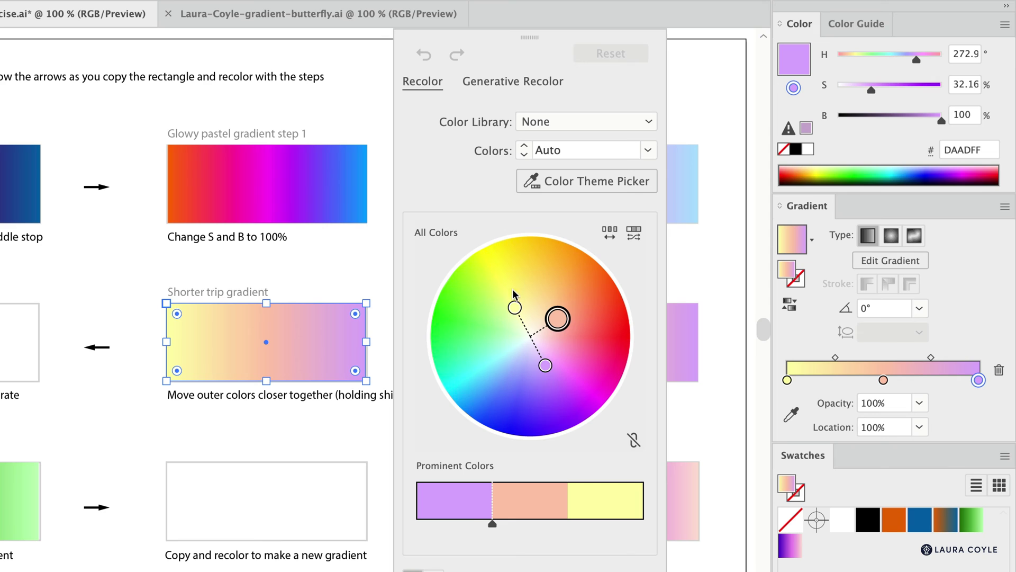
drag(515, 307, 539, 304)
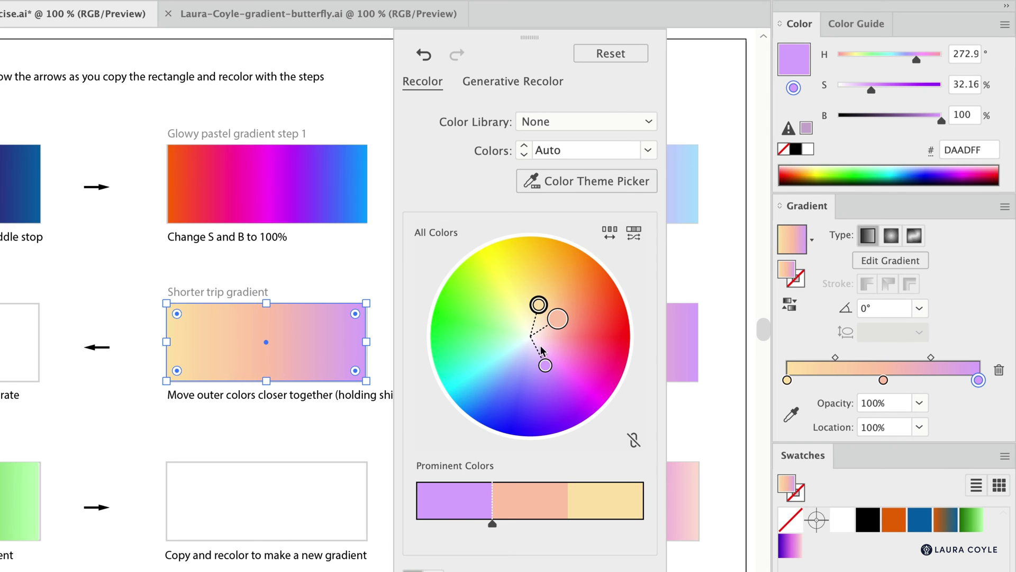
drag(545, 370, 561, 346)
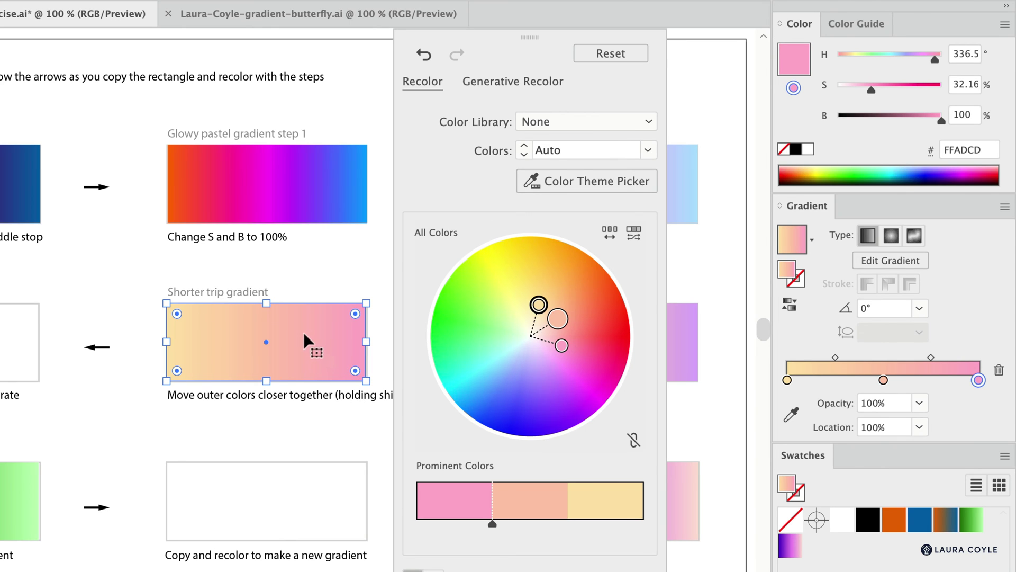
Relink the harmony colors and raise their saturation together to about 66% with the hues kept, then finish recoloring.
click(634, 441)
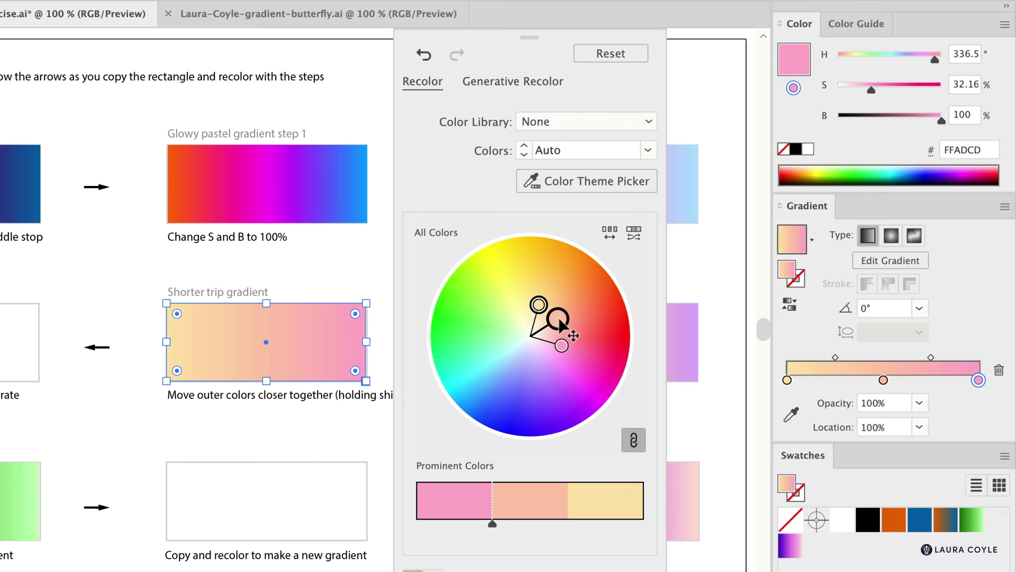
drag(560, 322, 589, 306)
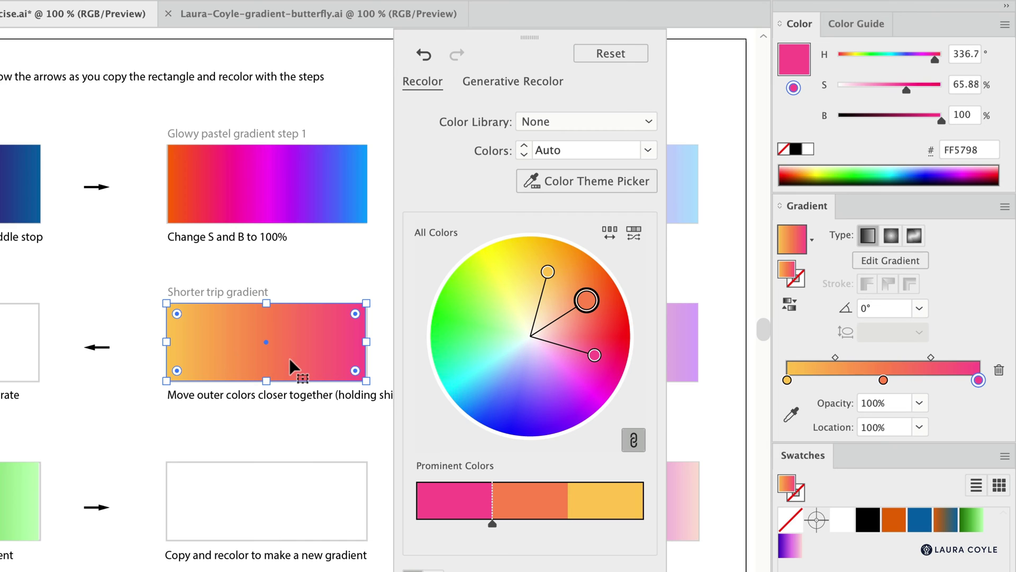
click(305, 423)
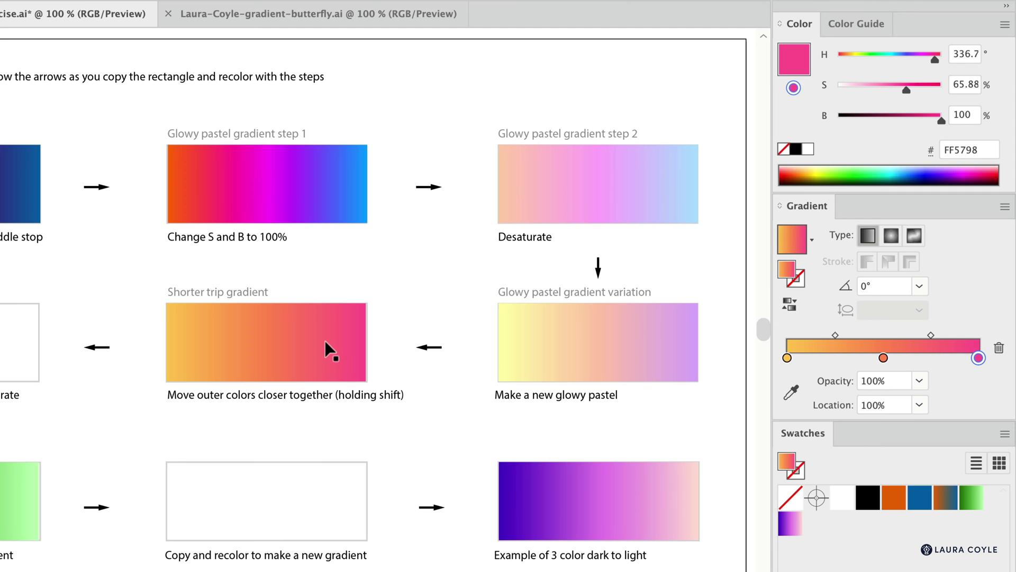
Copy the Shorter trip gradient rectangle into the Shorter trip gradient variation box.
drag(325, 349, 16, 349)
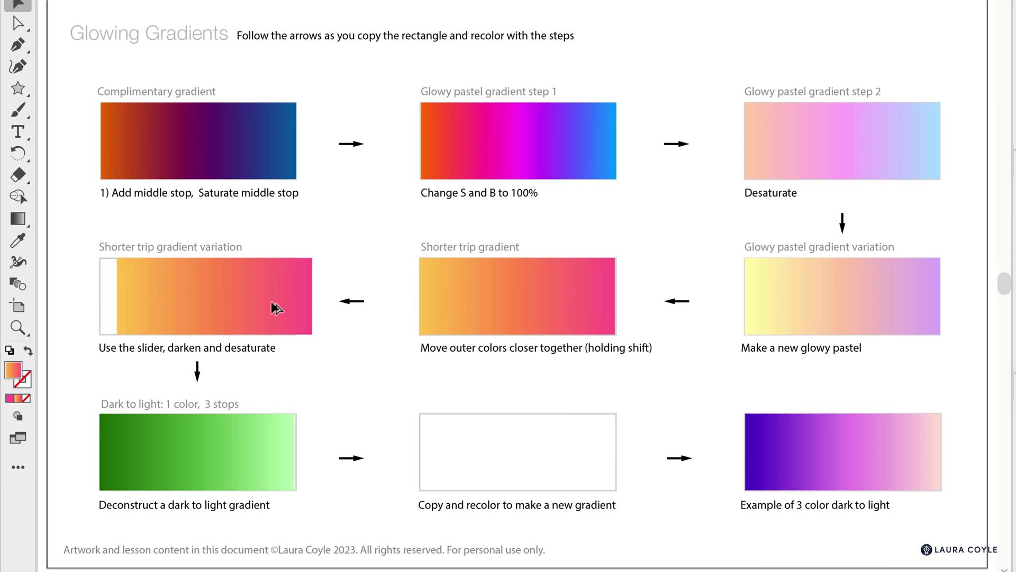
drag(271, 301, 256, 304)
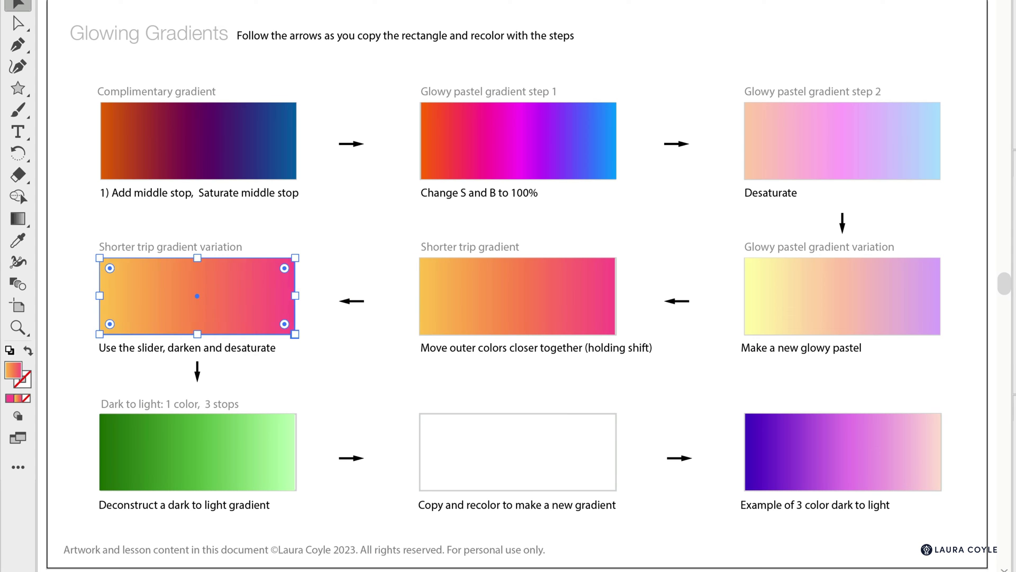
Recolor the Shorter trip gradient variation rectangle with linked harmony colors rotated to purple, blue and cyan, and compare the brightness and saturation wheel views.
click(456, 0)
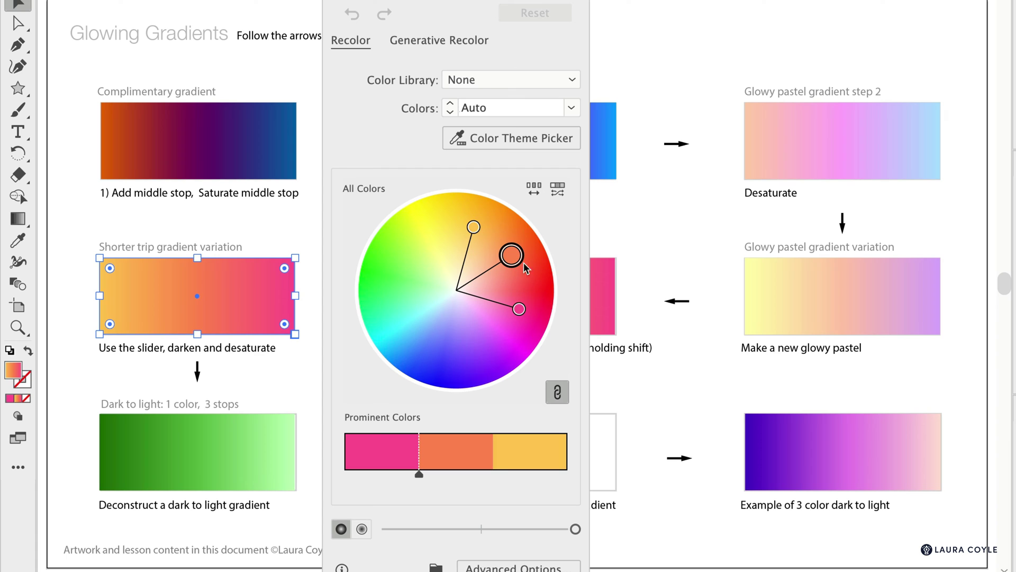
drag(511, 255, 451, 364)
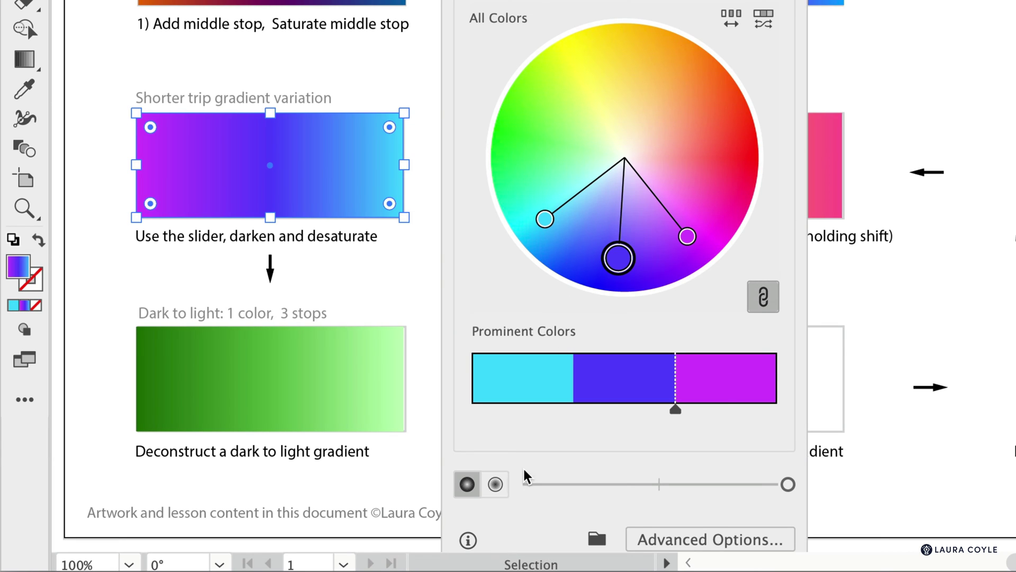
click(495, 485)
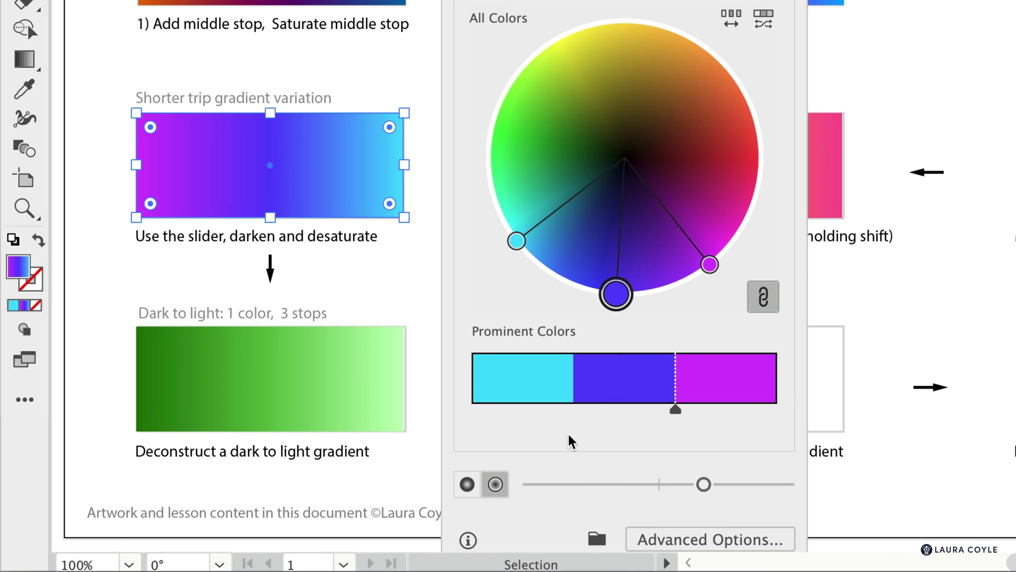
click(467, 484)
click(497, 485)
click(467, 485)
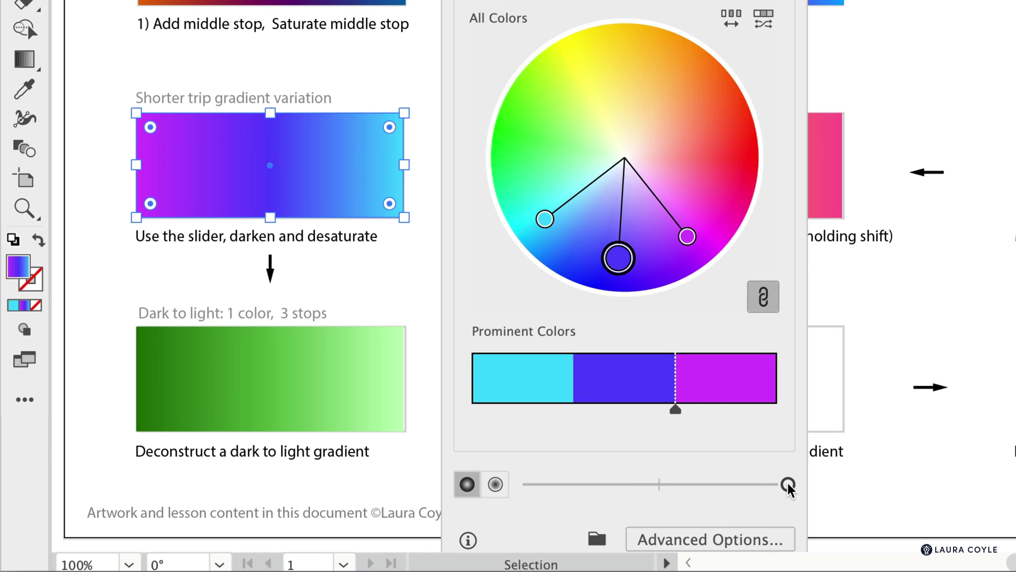
Darken and desaturate the purple, blue and cyan colors together into muted purple, blue and teal, and finish recoloring.
drag(787, 485, 690, 498)
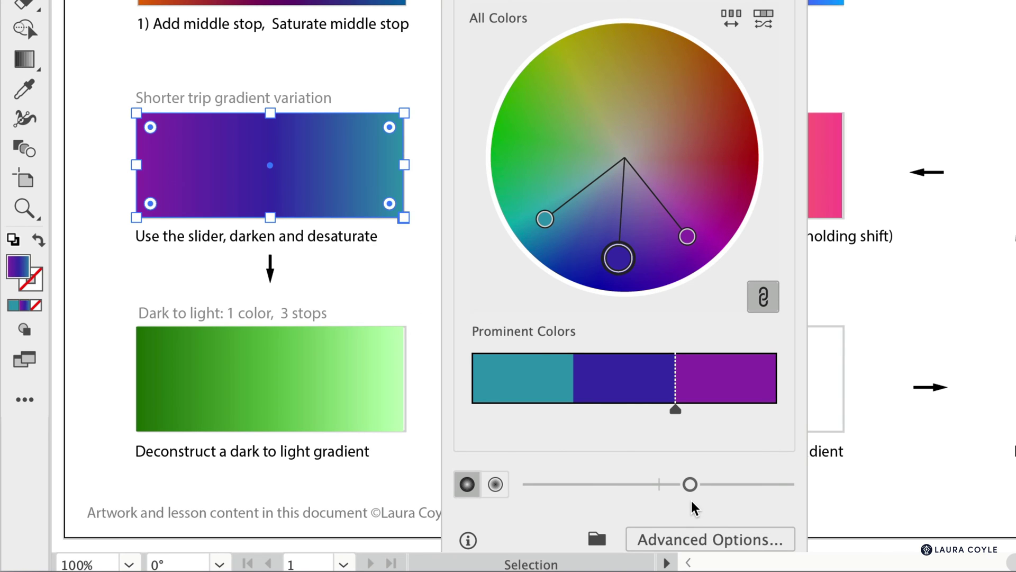
click(495, 484)
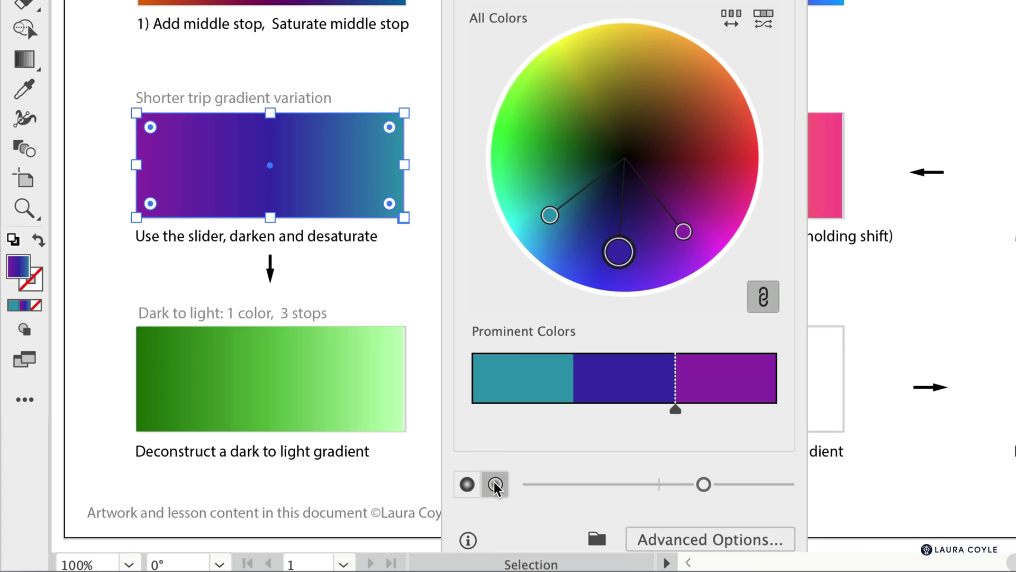
drag(704, 485, 613, 486)
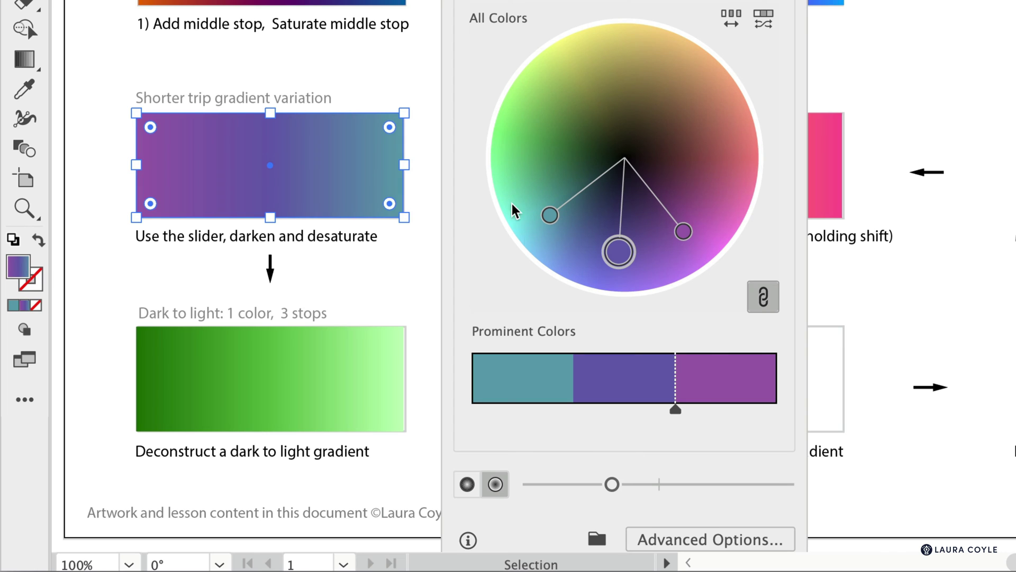
mouse_move(612, 485)
mouse_down()
mouse_move(580, 492)
mouse_move(594, 492)
mouse_up()
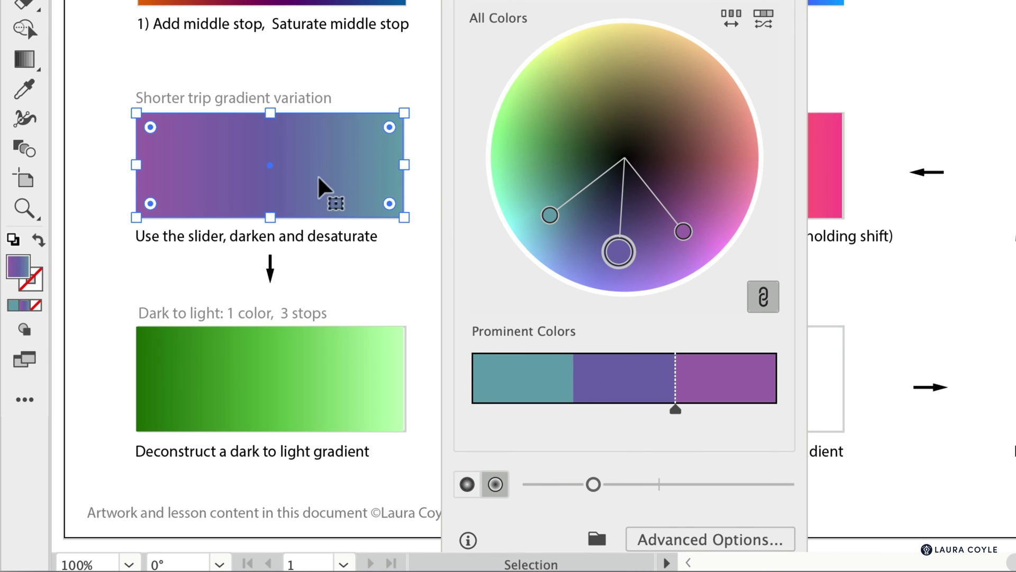
click(467, 485)
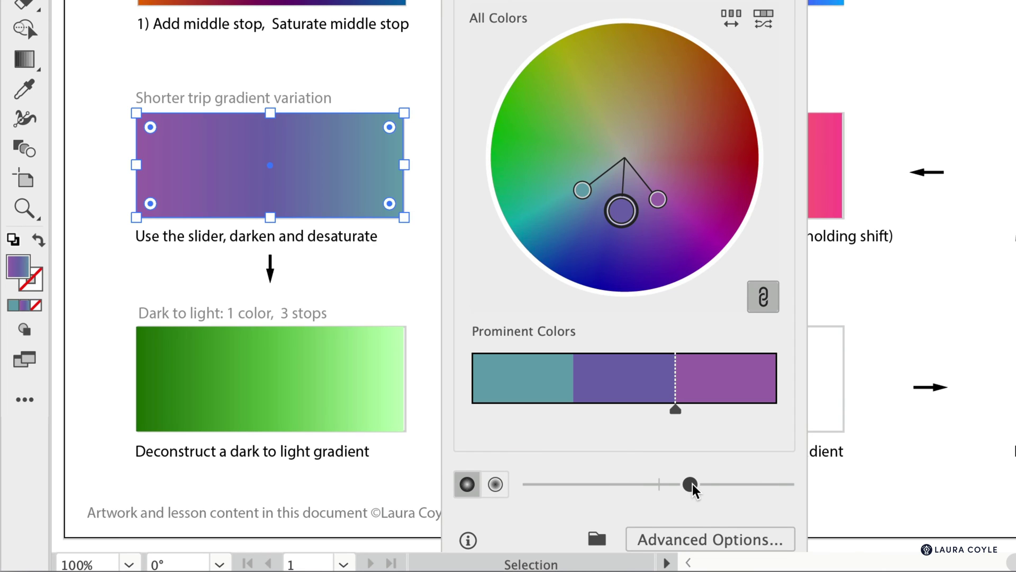
drag(692, 484, 675, 486)
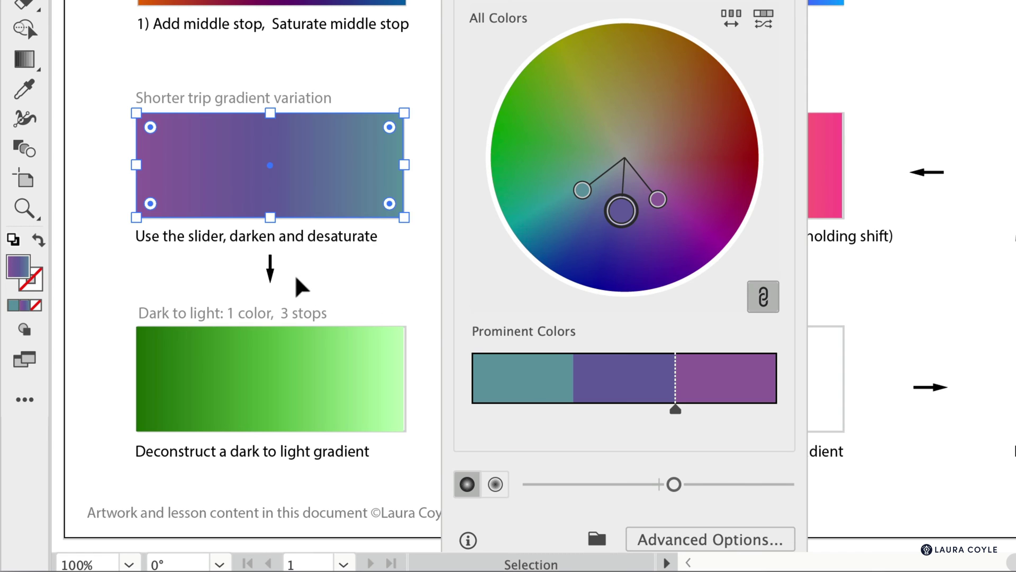
click(406, 266)
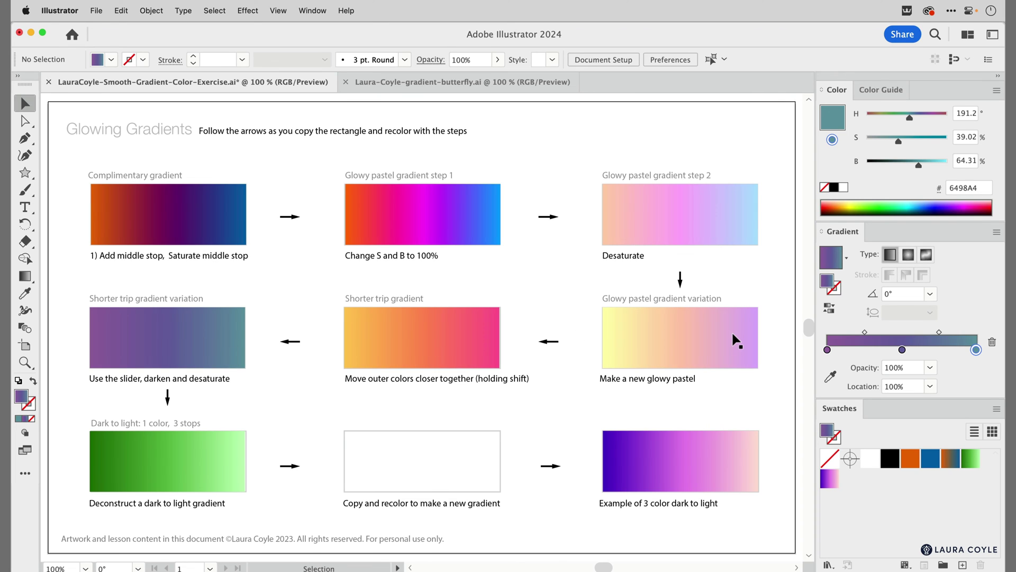
Examine how the green Dark to light gradient's colors sit on the Recolor wheel in both the saturation and brightness views.
click(204, 483)
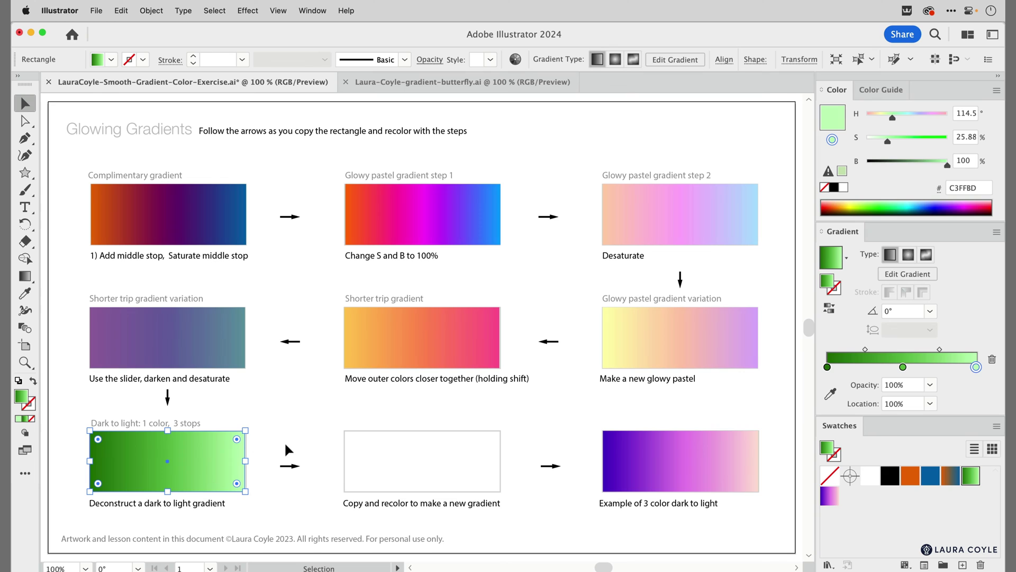
click(515, 60)
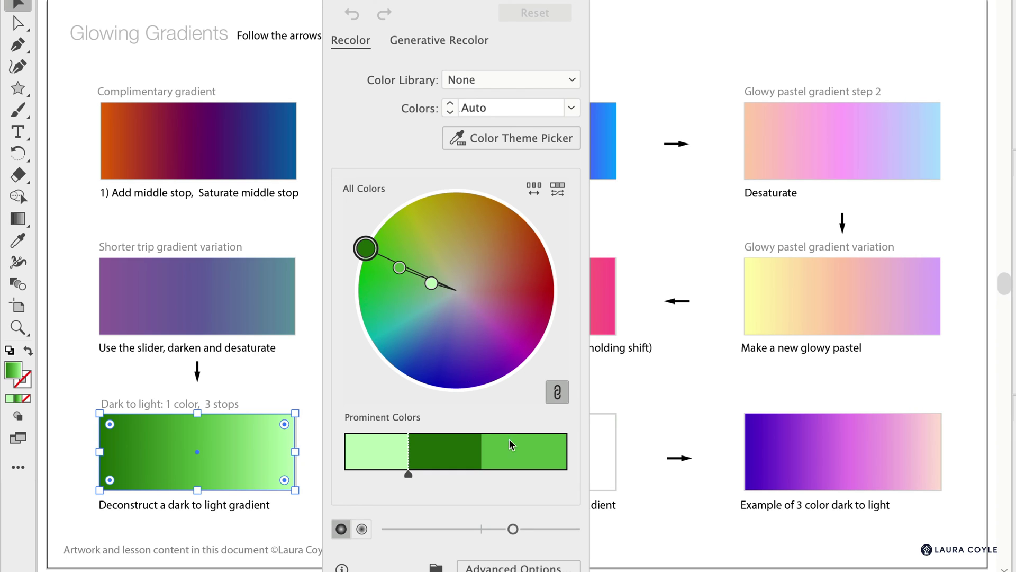
click(361, 528)
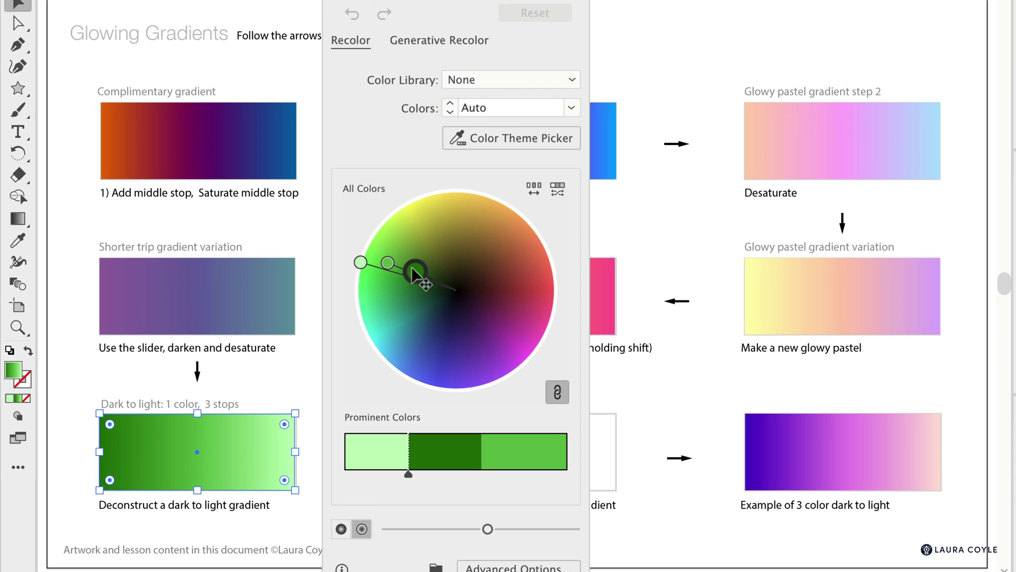
click(341, 528)
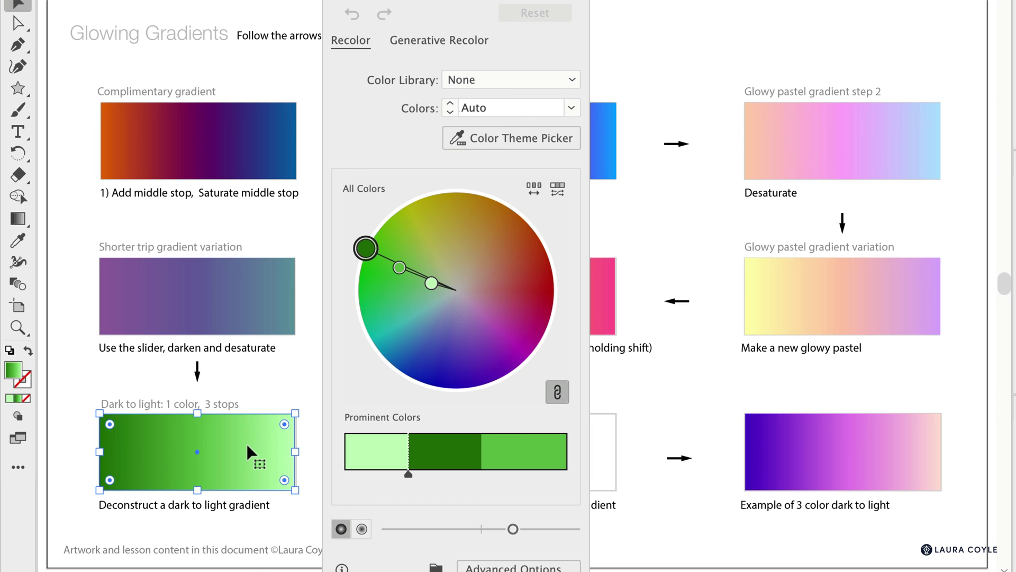
click(289, 382)
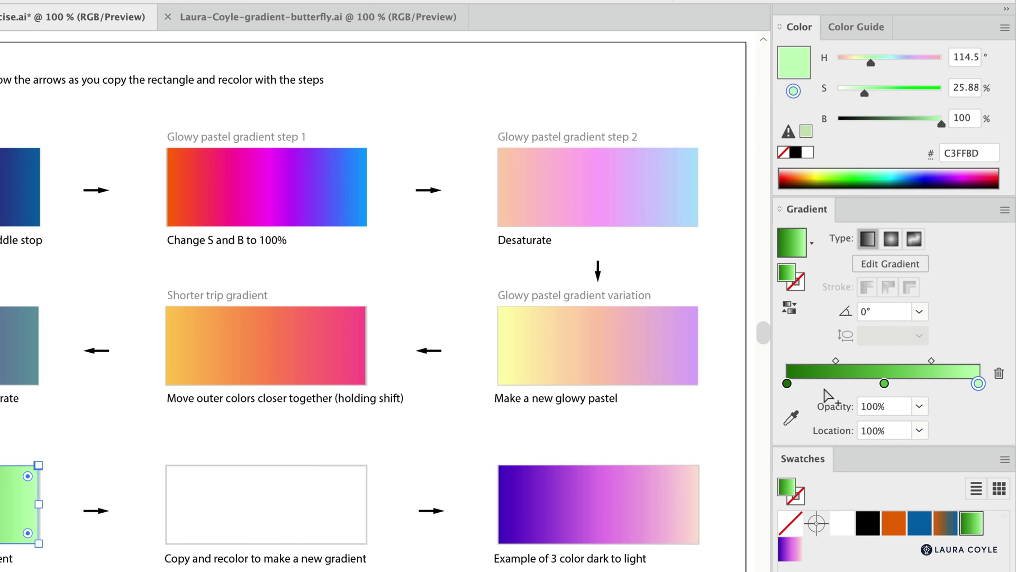
Check the HSB values of the green gradient's dark, light and middle stops.
click(787, 384)
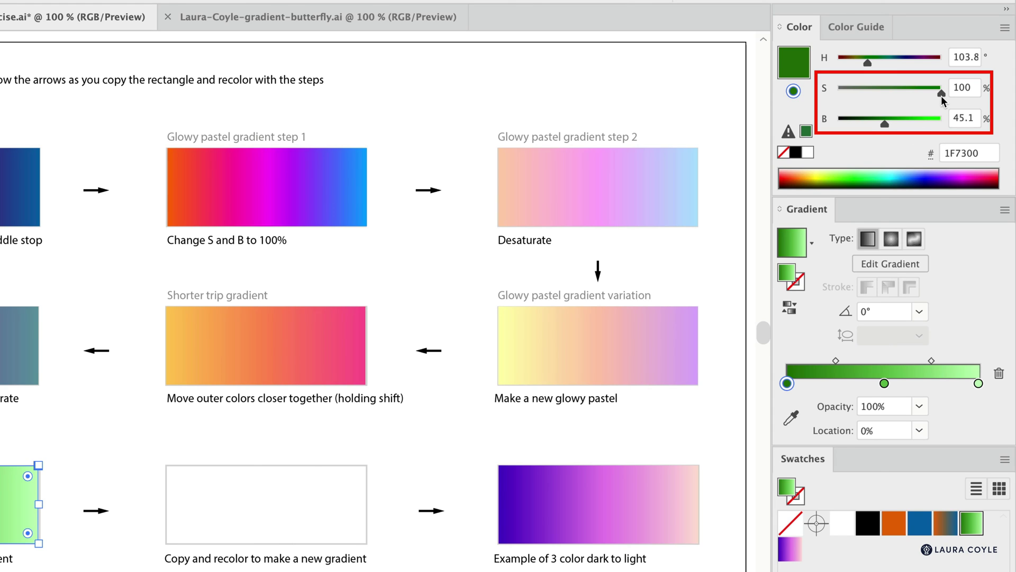
click(978, 384)
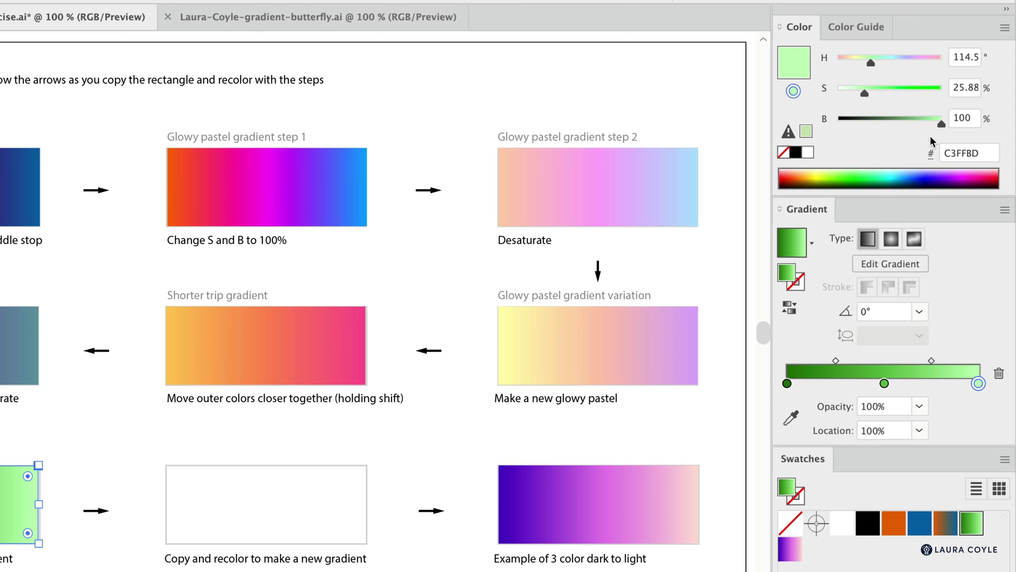
click(884, 383)
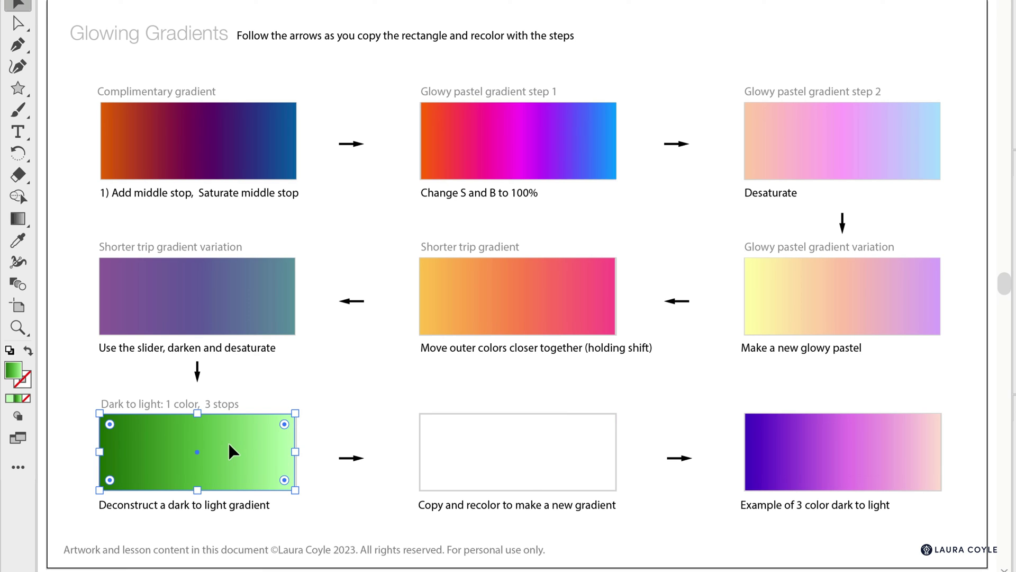
Copy the green Dark to light rectangle into the empty box beside it and recolor the copy as a navy to light blue gradient.
drag(230, 444, 551, 459)
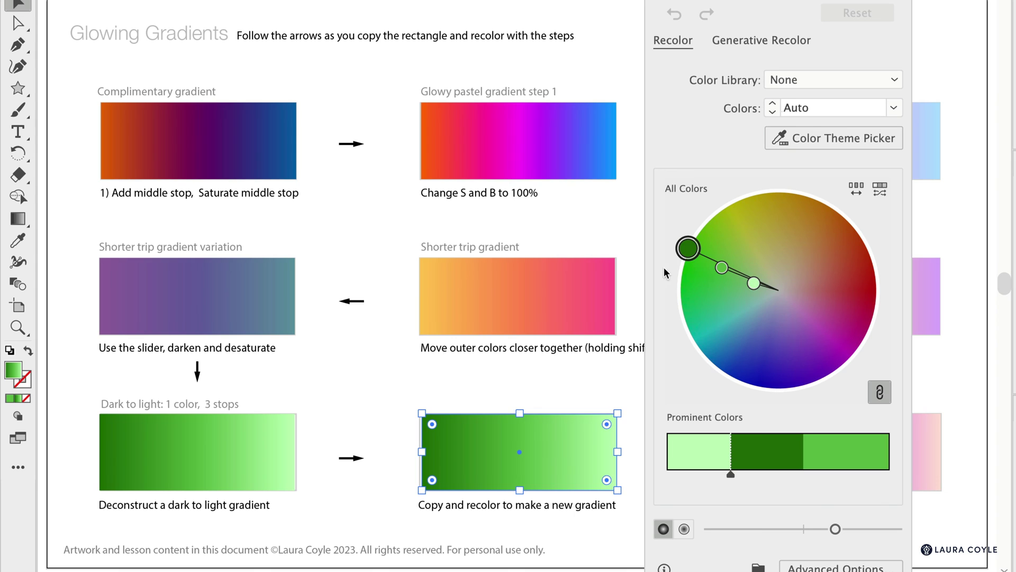
drag(685, 248, 711, 382)
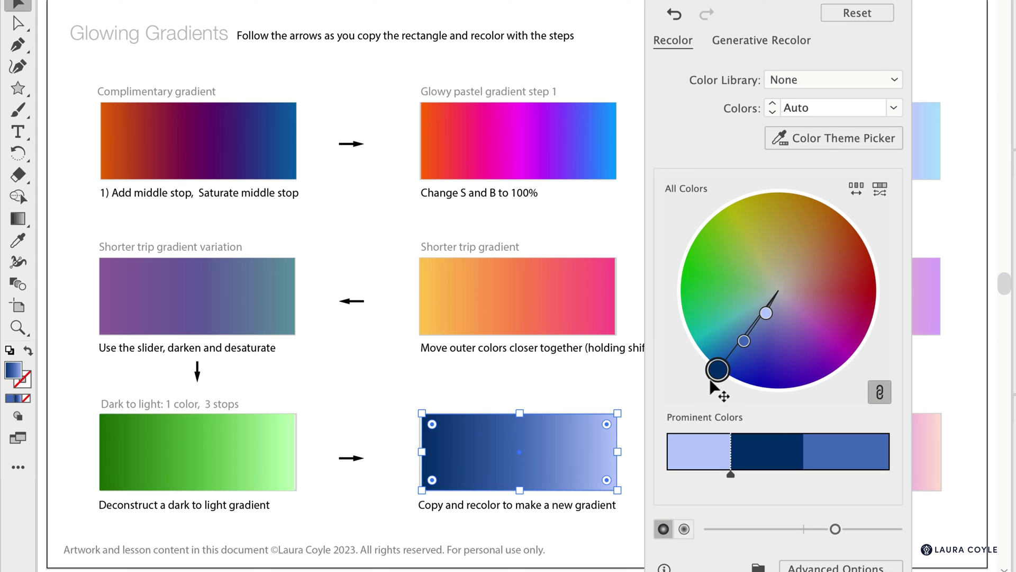
click(582, 396)
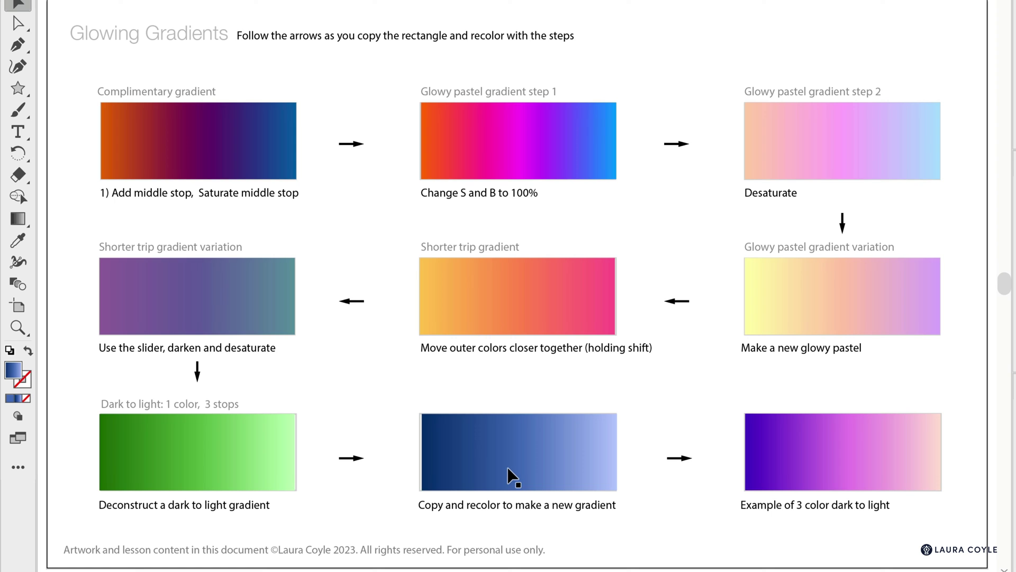
Examine the Example of 3 color dark to light gradient on the Recolor wheel in both views.
click(799, 461)
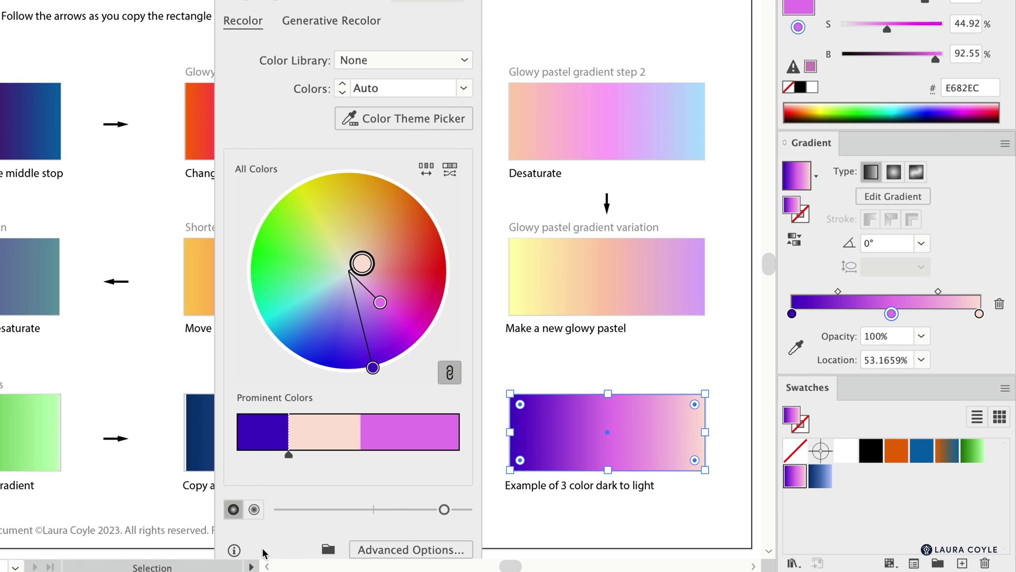
click(255, 509)
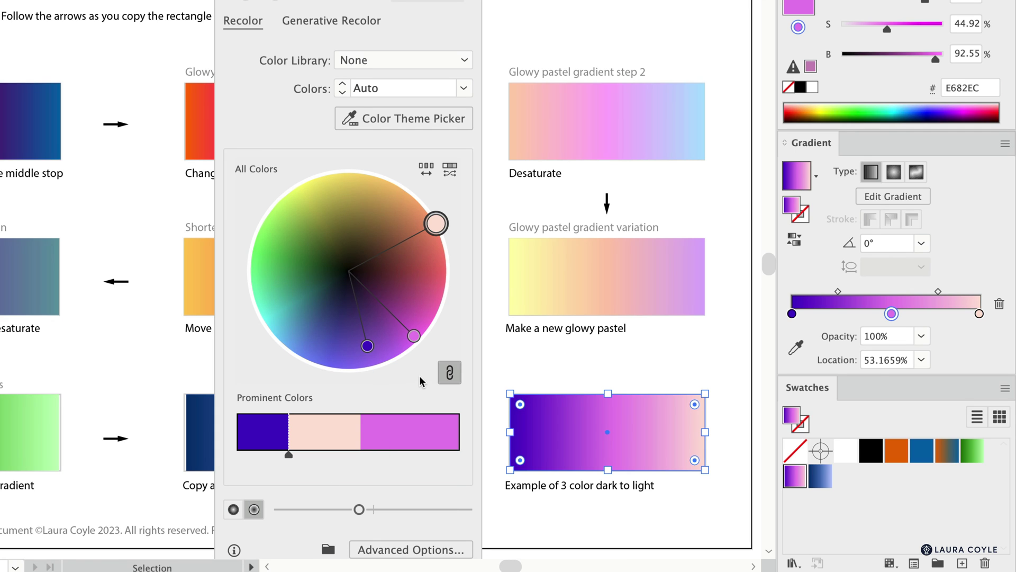
click(233, 509)
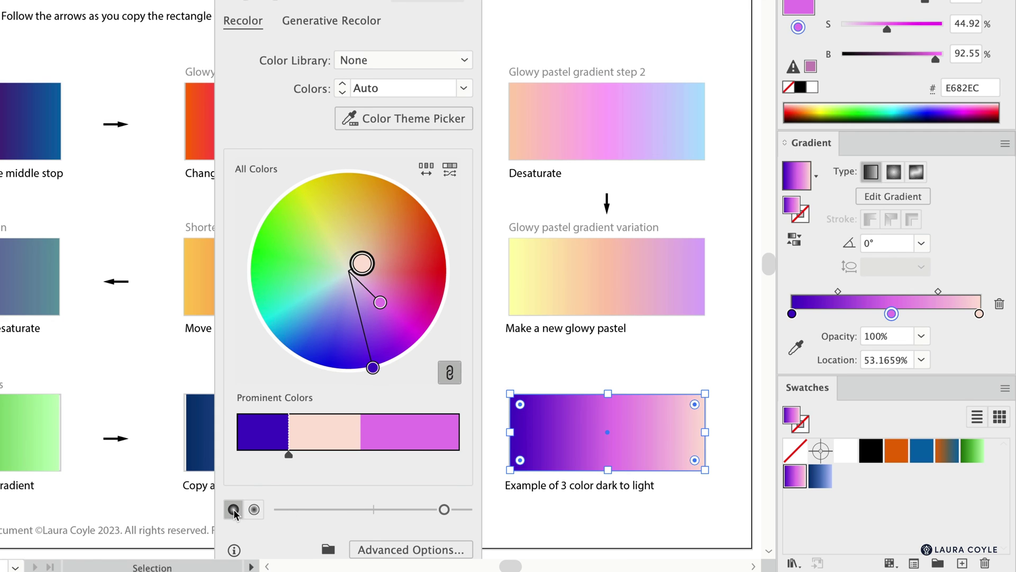
Unlink the example gradient's harmony colors, make the peach more saturated and raise the middle pink's saturation to about 61% (E45CEC).
click(454, 375)
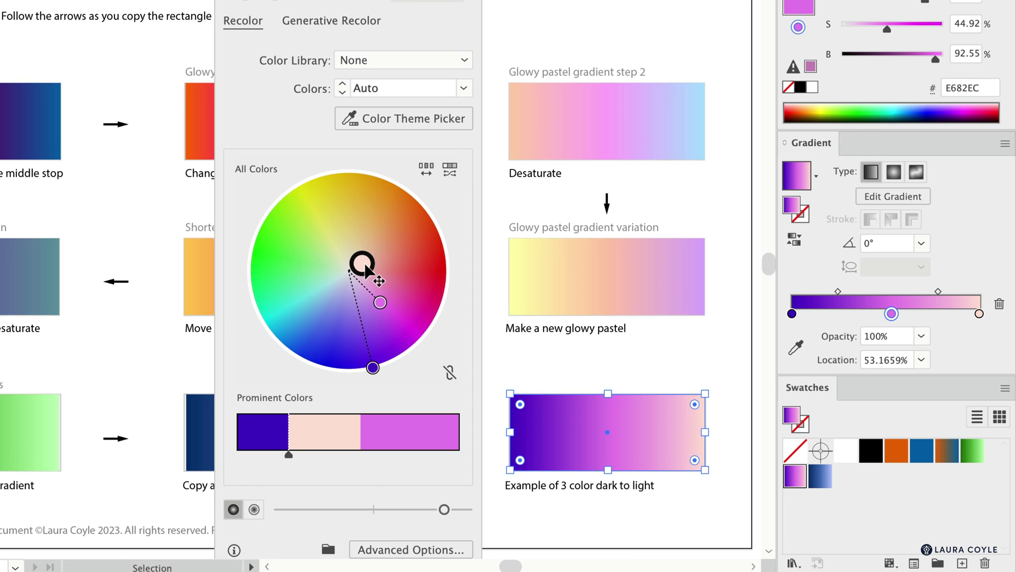
drag(365, 265, 374, 258)
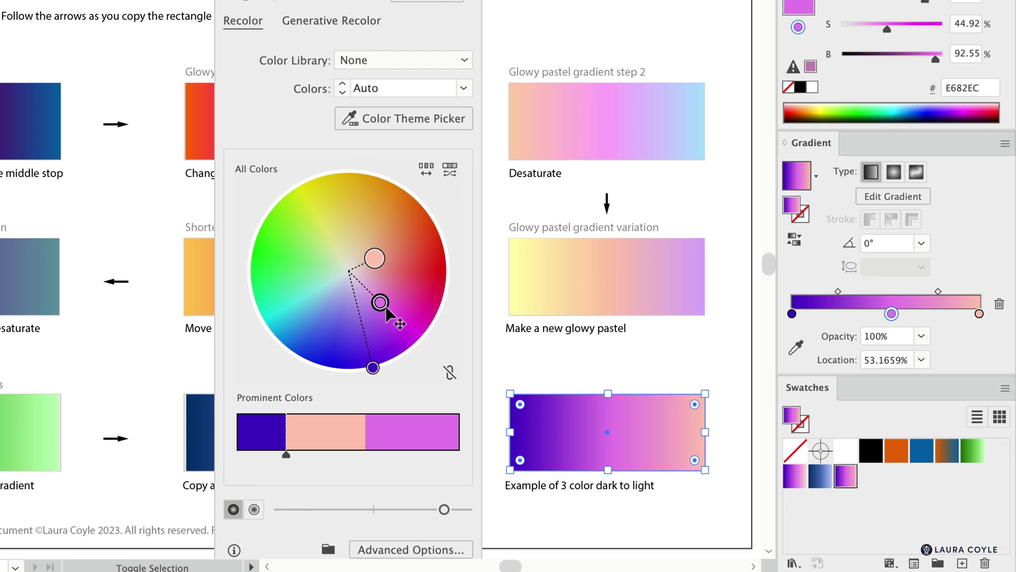
drag(385, 310, 397, 321)
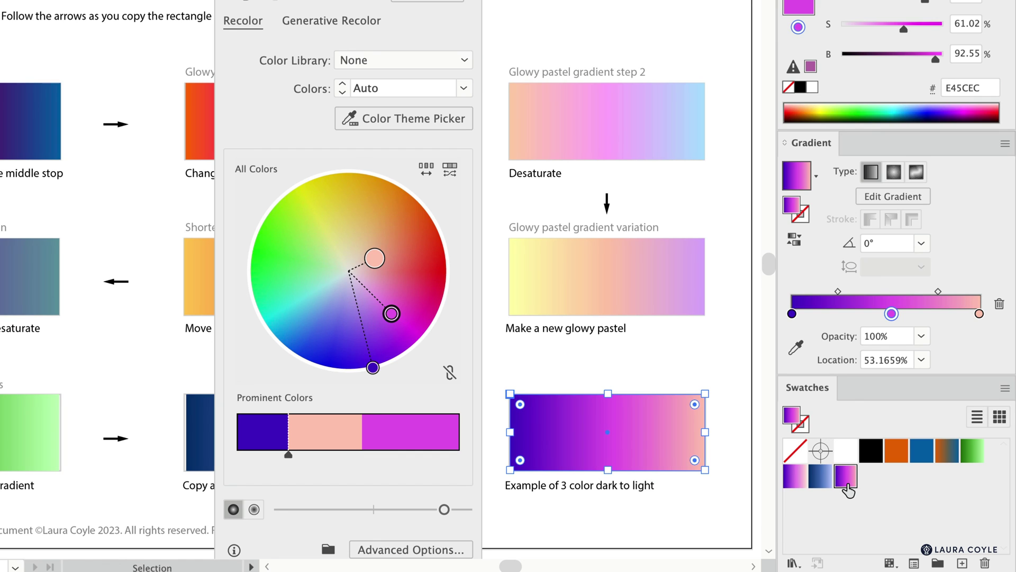
click(702, 503)
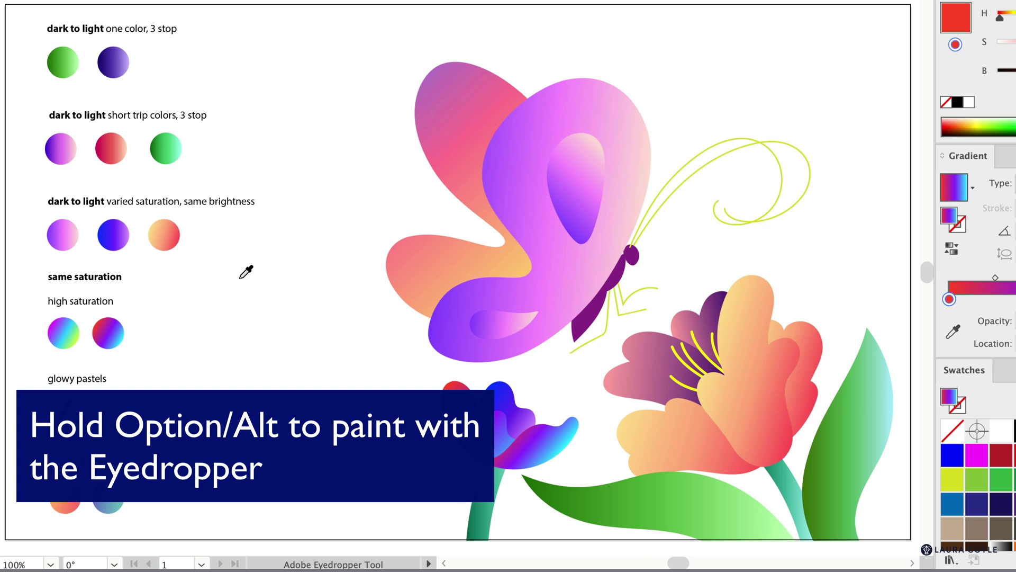
In the butterfly artwork, paint the rear wing with the high-saturation red-to-blue gradient and both leaves with the blue-teal short trip gradient using the Eyedropper.
alt+click(437, 95)
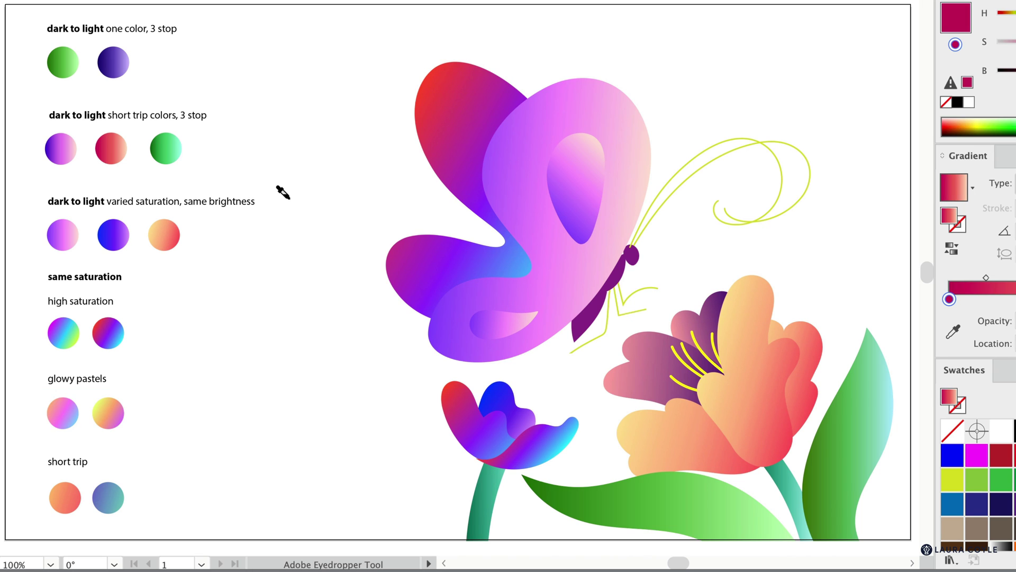
click(115, 494)
alt+click(601, 493)
alt+click(823, 415)
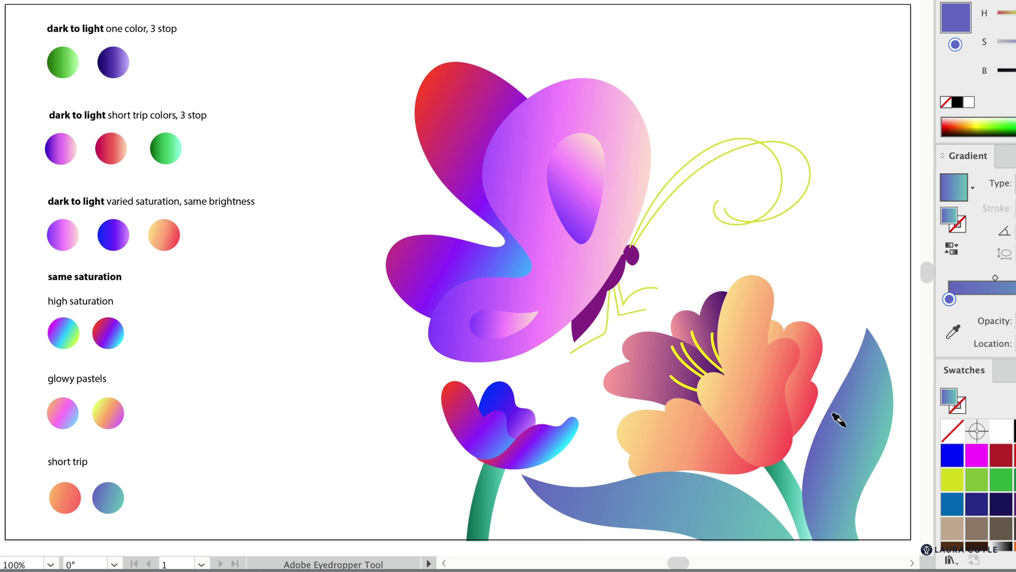
Sample the crimson-to-peach dark to light short trip gradient and paint it onto the large flower's orange petals.
click(112, 149)
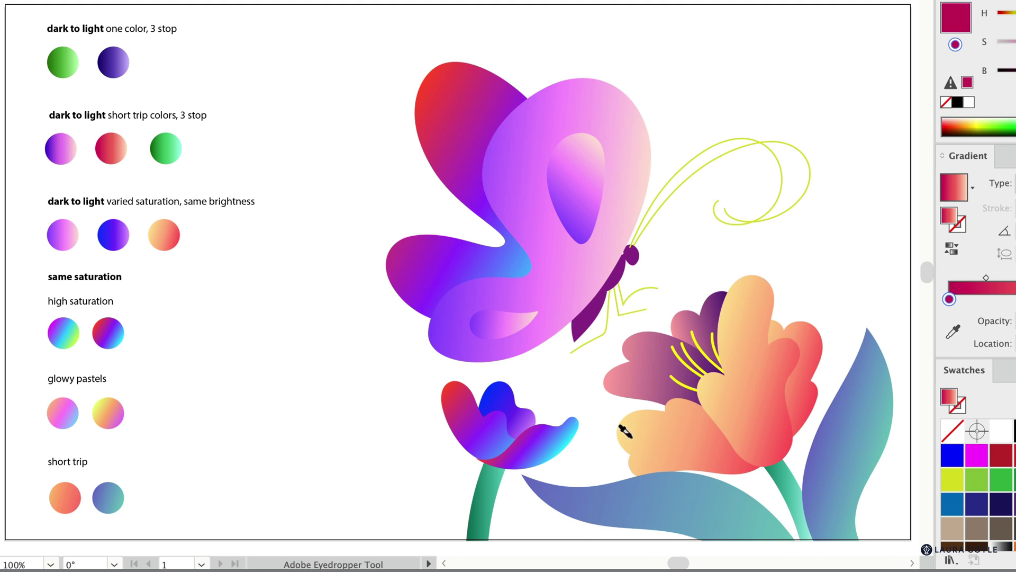
alt+click(626, 431)
alt+click(770, 360)
alt+click(800, 328)
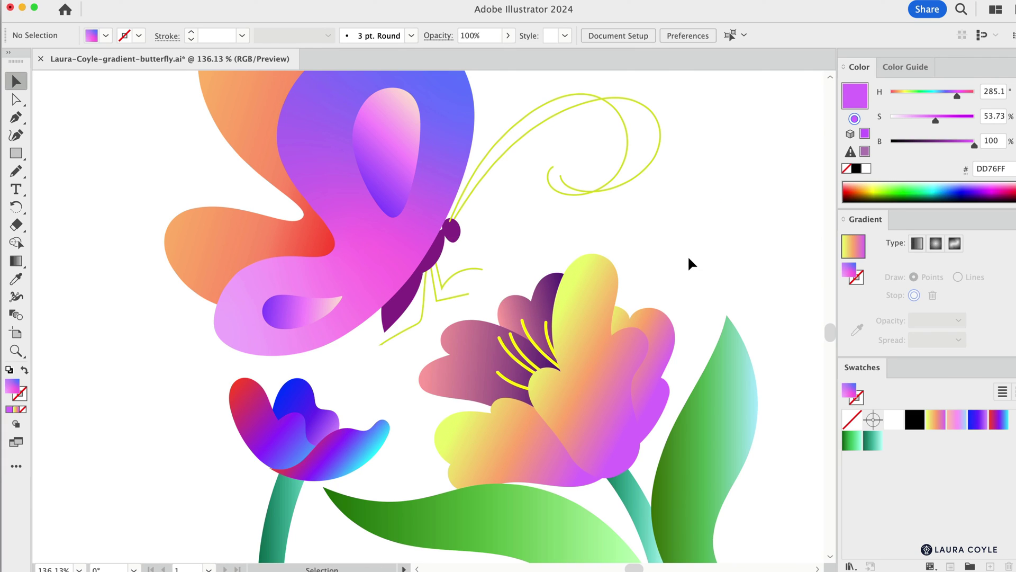
Recolor the butterfly's front wing freeform gradient by rotating its linked harmony colors to coral, yellow and cream.
click(387, 247)
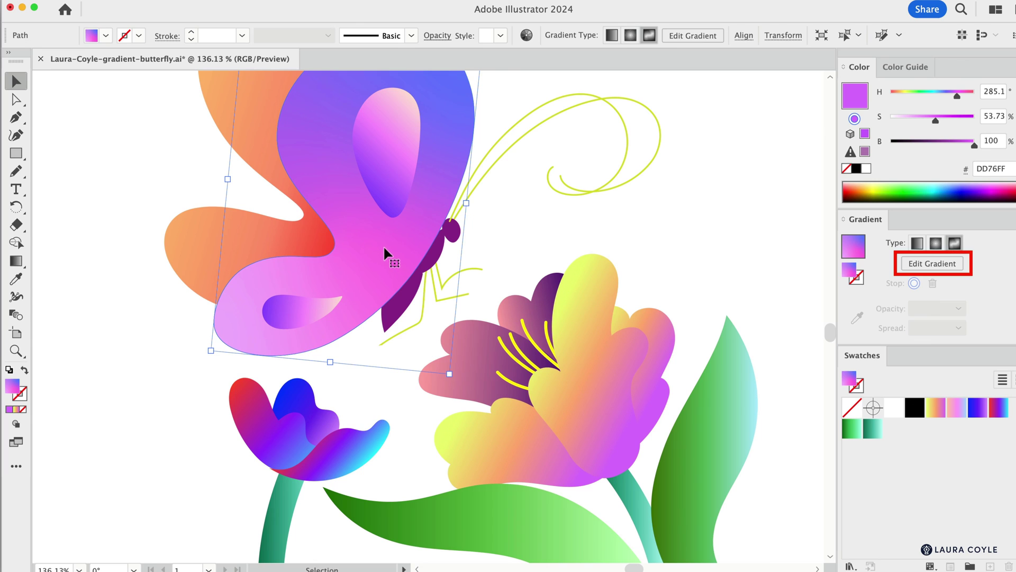
click(958, 264)
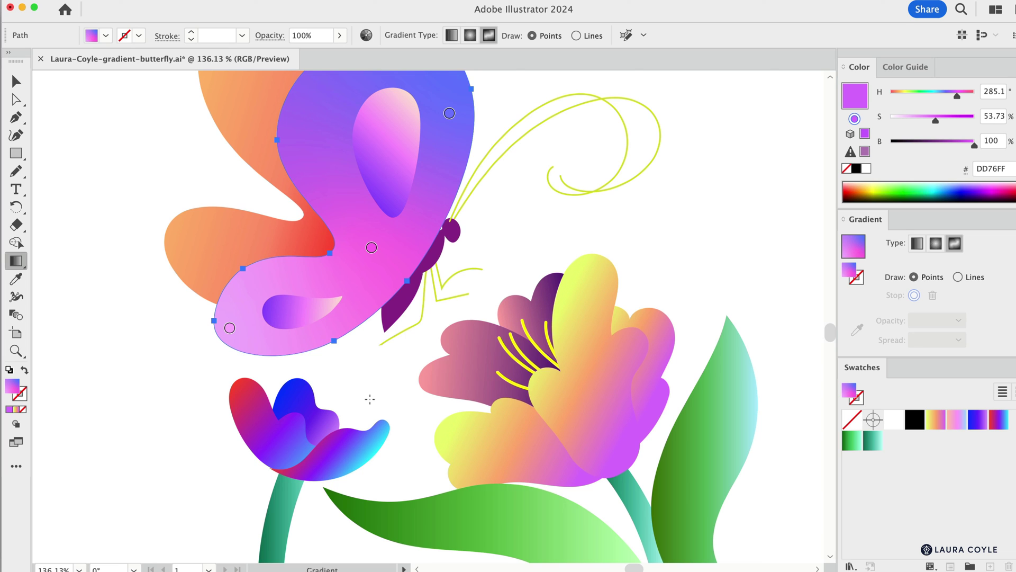
click(367, 35)
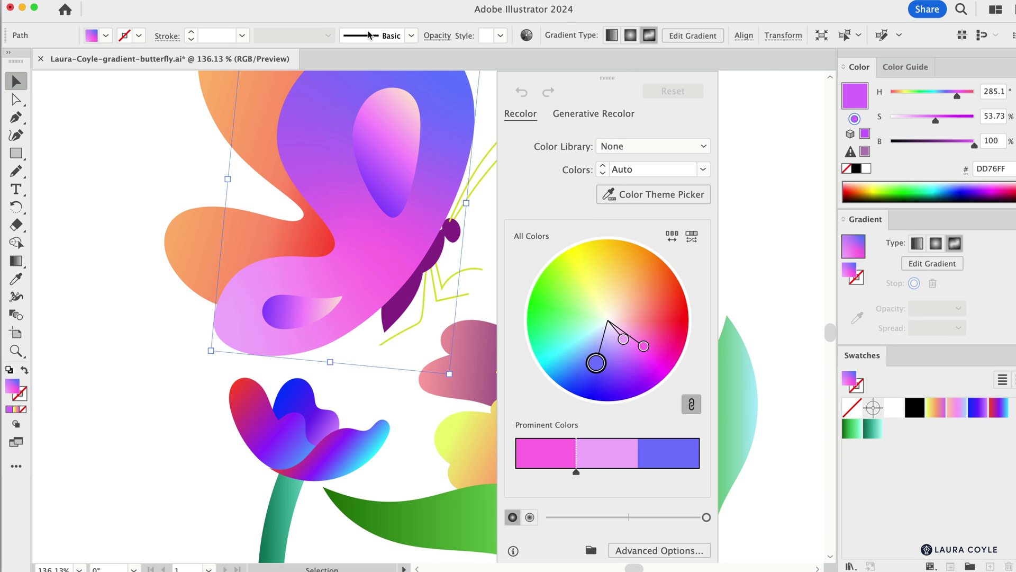
drag(596, 363, 647, 302)
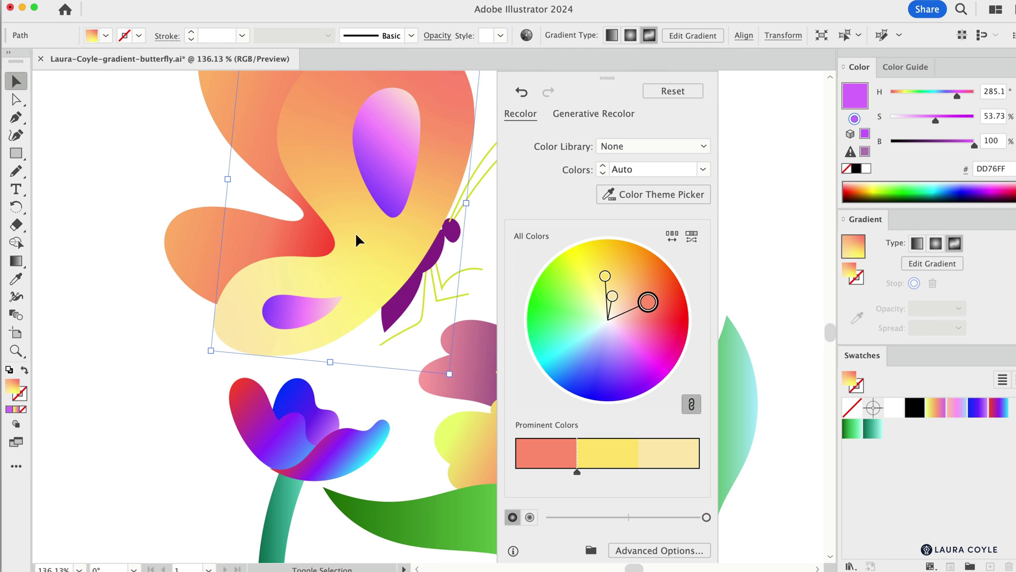
click(757, 241)
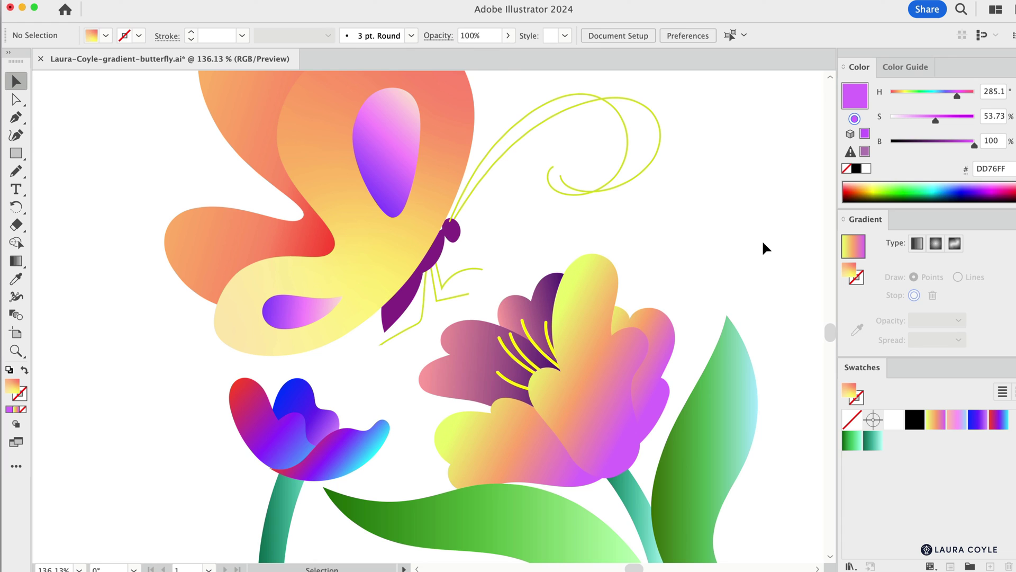
Save the colors of the large flower's front petal gradient as a new color group from the selected artwork, keeping the name Color Group 1.
click(610, 436)
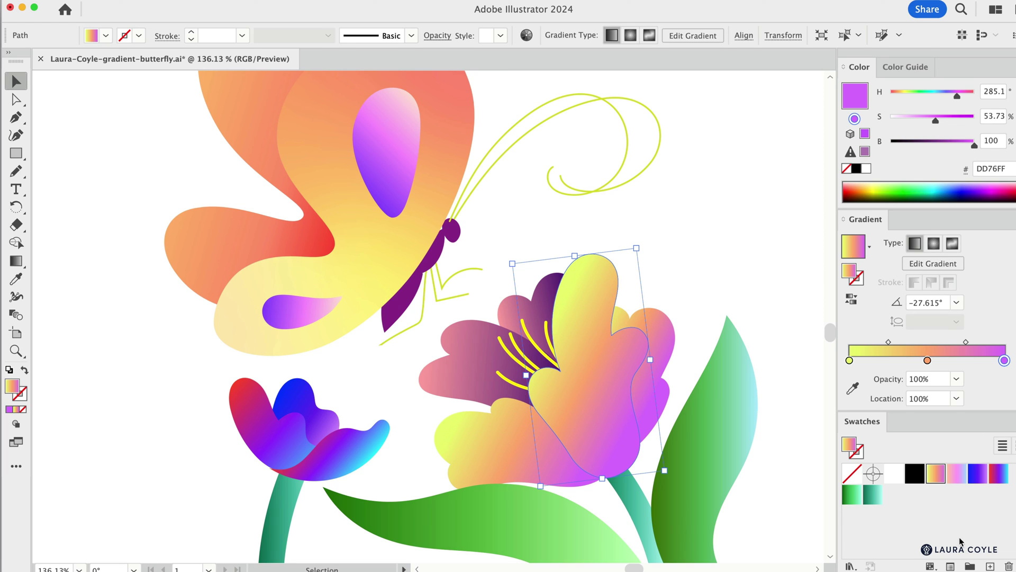
click(971, 566)
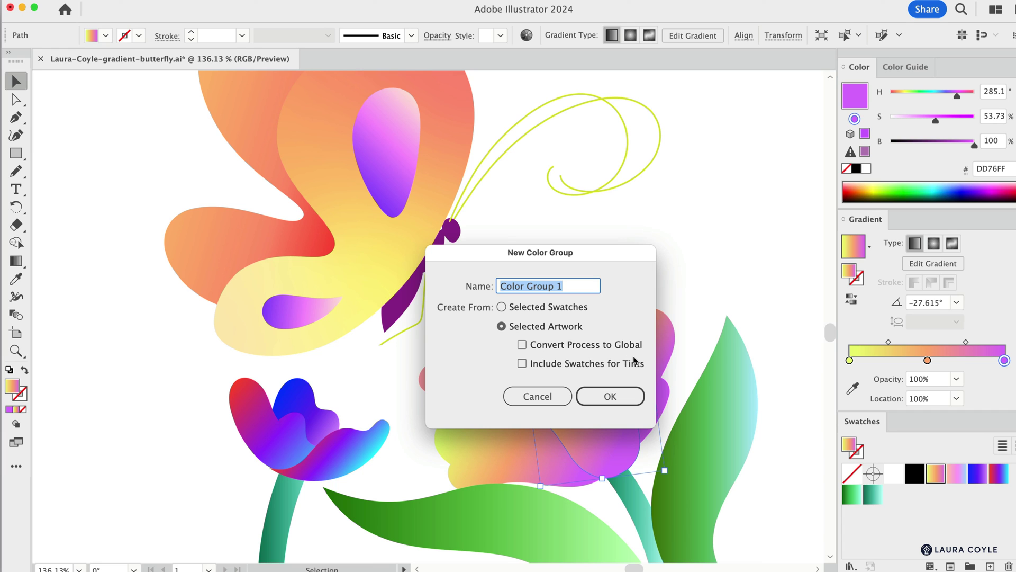
click(608, 399)
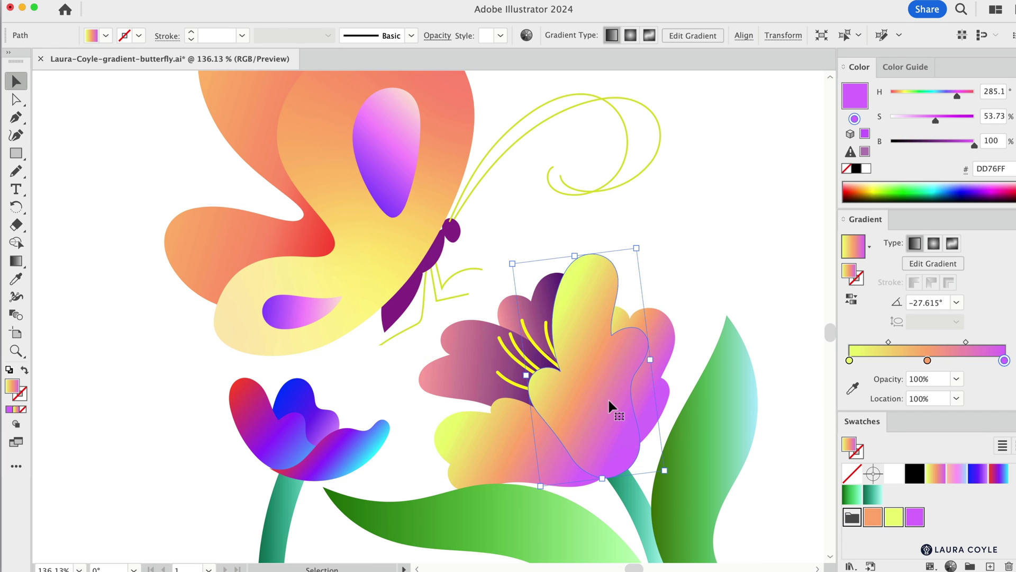
click(779, 483)
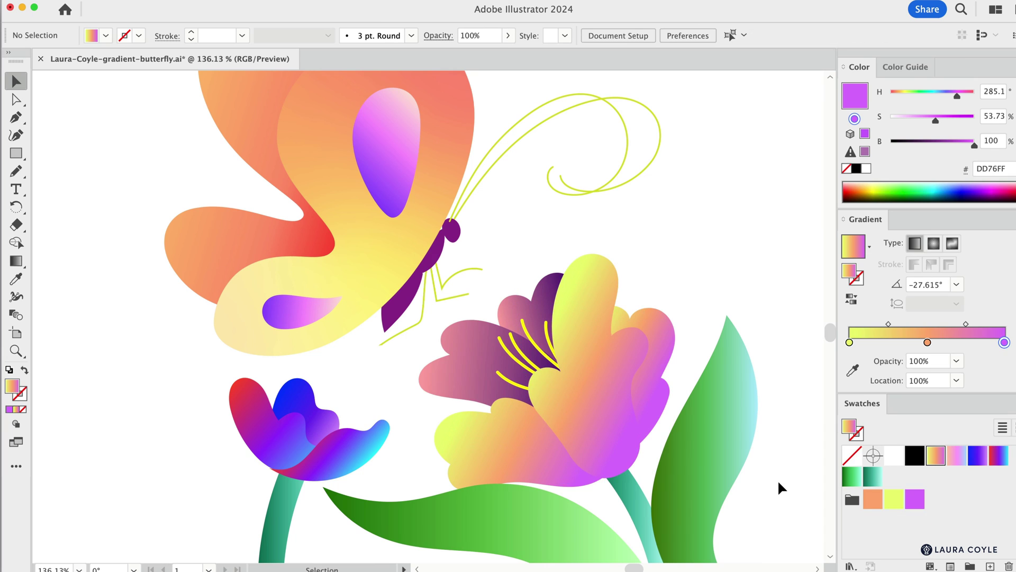
Recolor the front wing's freeform gradient points with the color group swatches: purple on the upper point, yellow on the lower tip, orange in the middle.
click(385, 256)
click(957, 264)
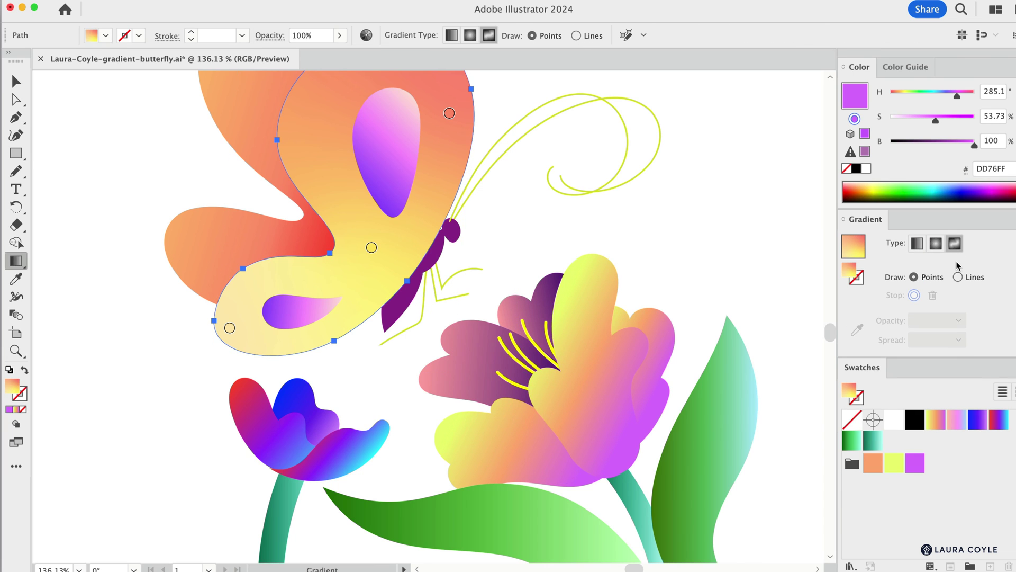
click(915, 464)
click(450, 112)
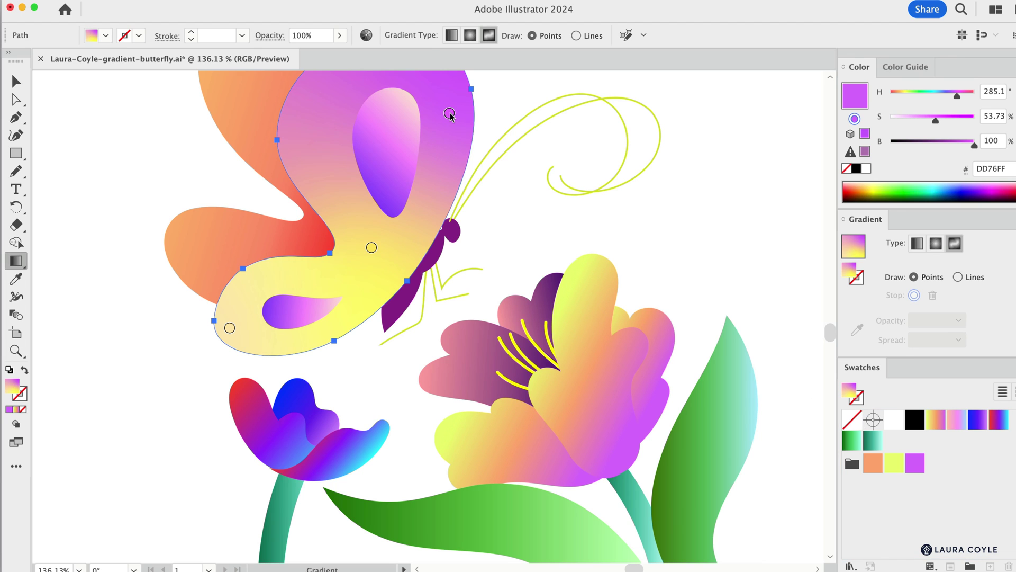
click(893, 464)
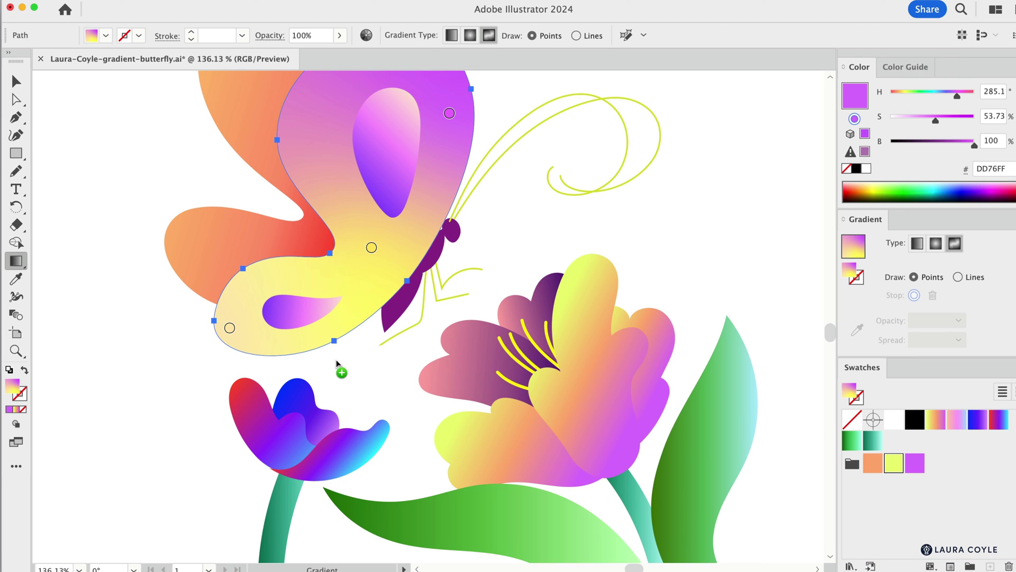
click(230, 327)
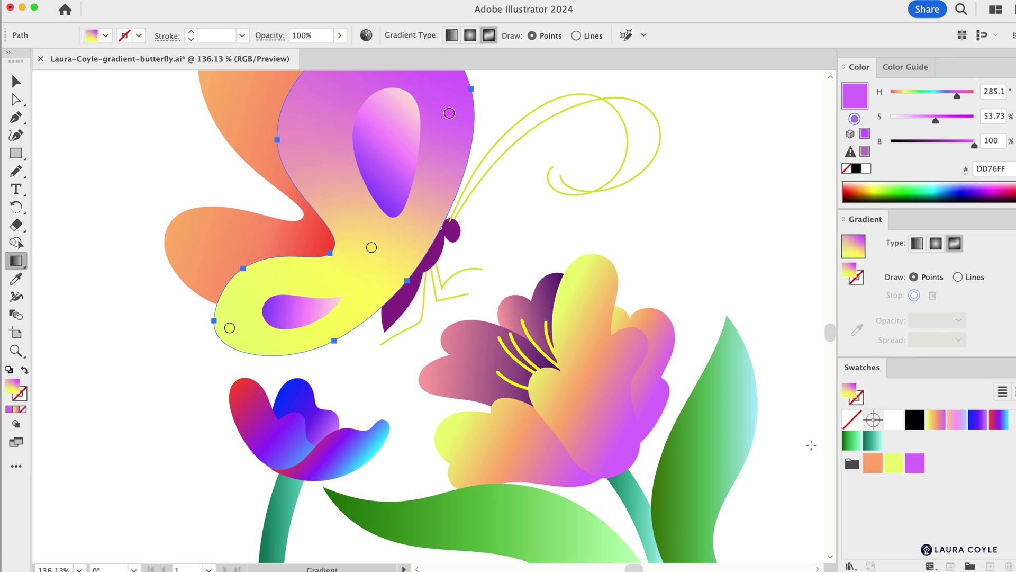
click(873, 467)
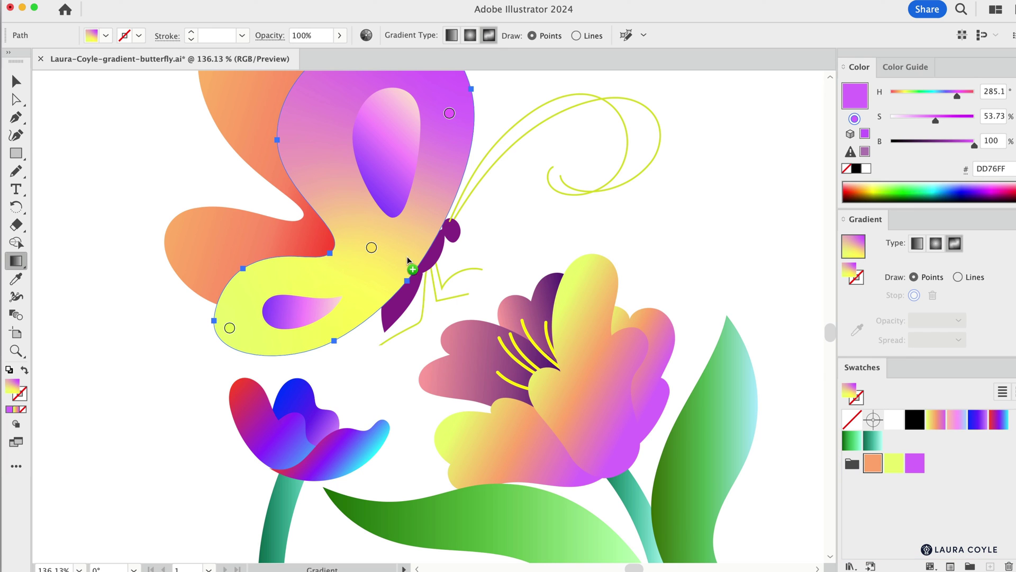
click(372, 248)
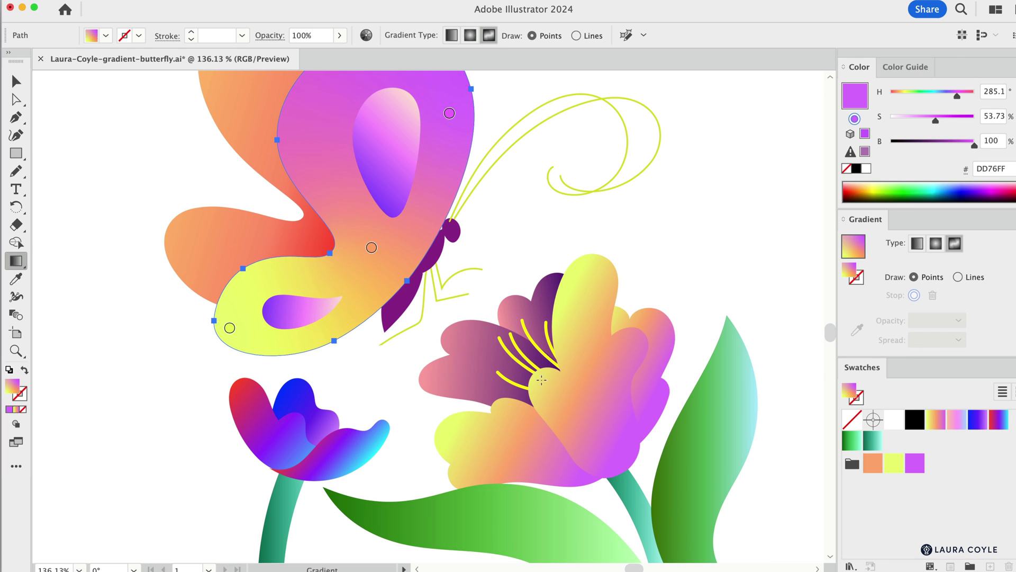